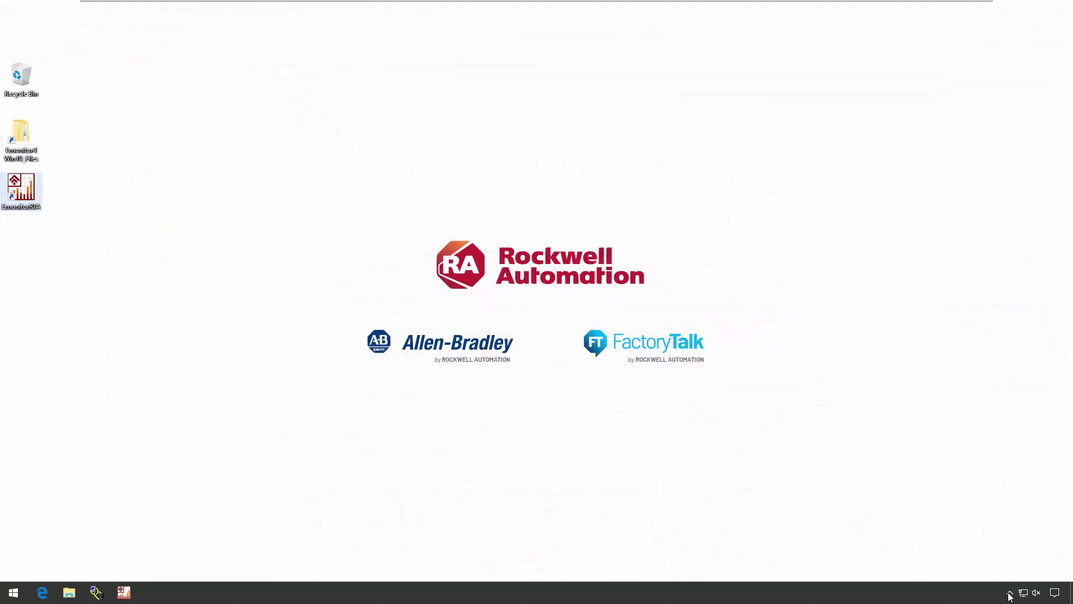
Open RSLinx Classic and review the station mapping of the AB_ETH-1 Ethernet driver
left_click(1009, 593)
double_click(988, 570)
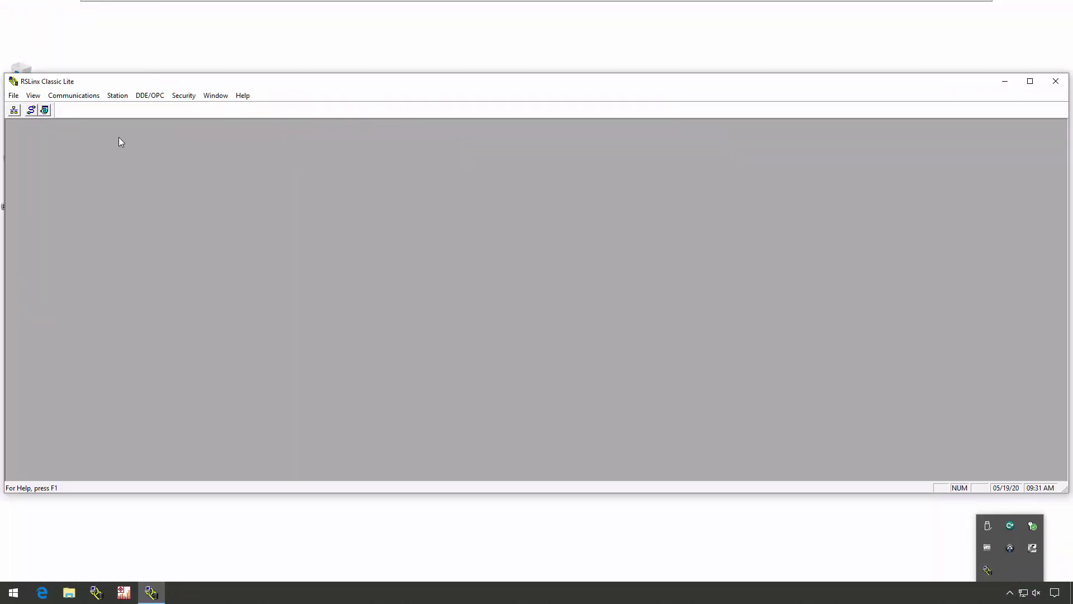
left_click(88, 99)
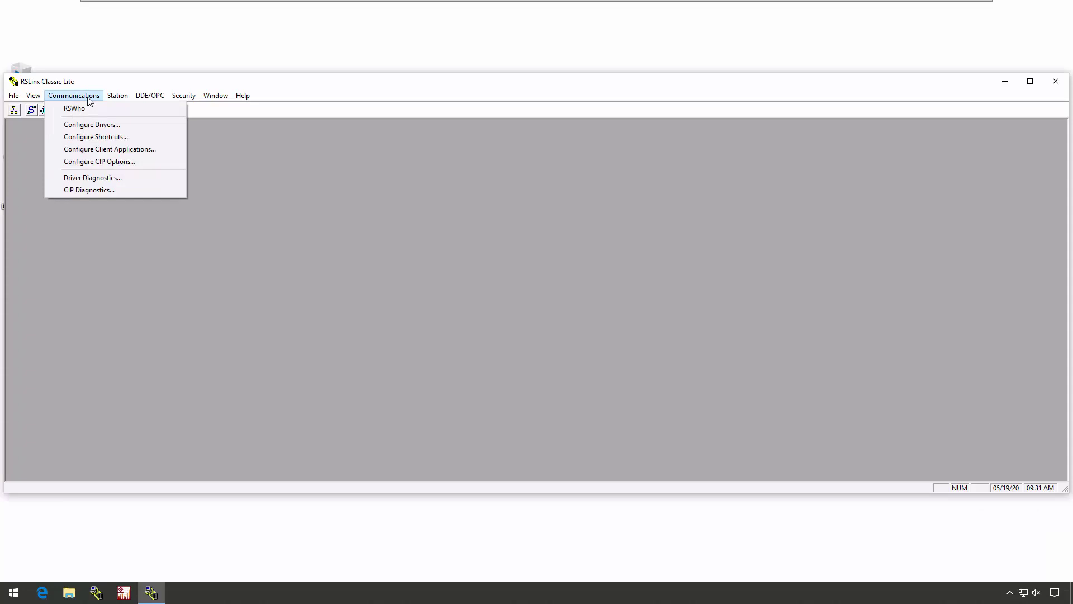
left_click(100, 125)
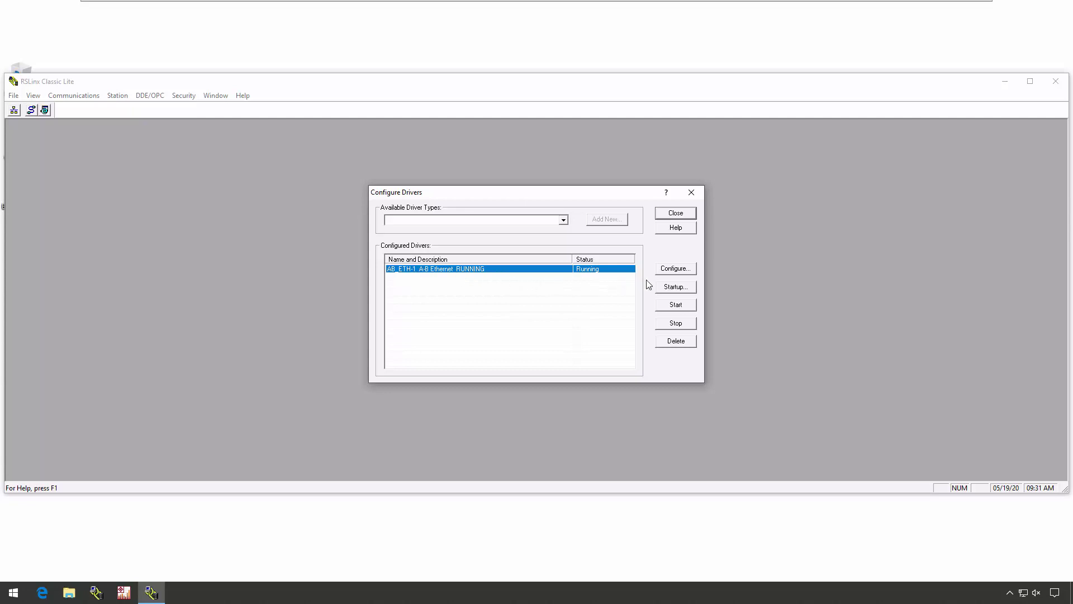
left_click(675, 269)
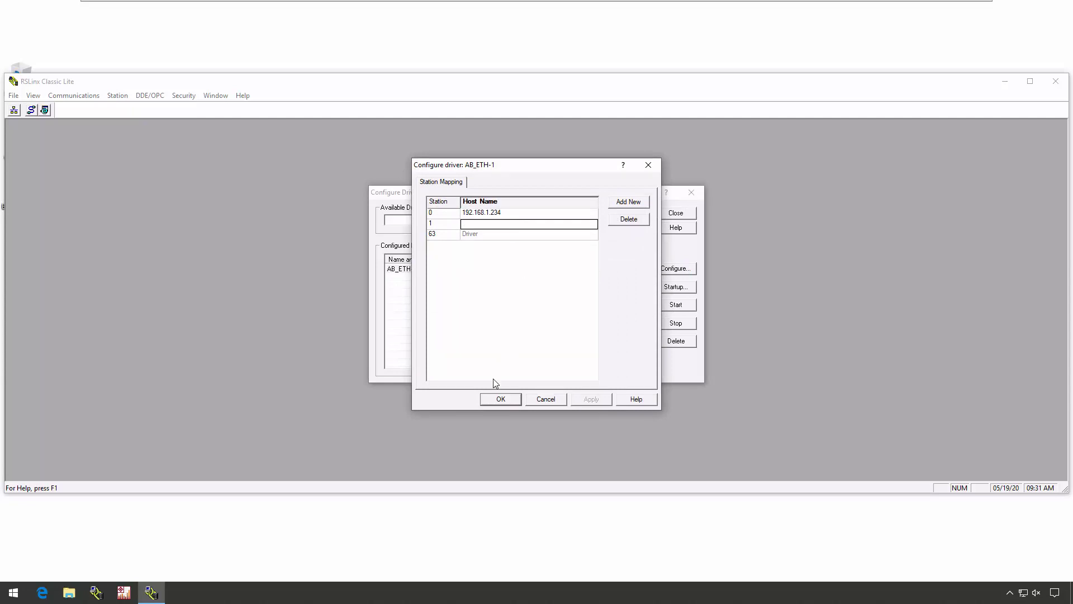
left_click(499, 399)
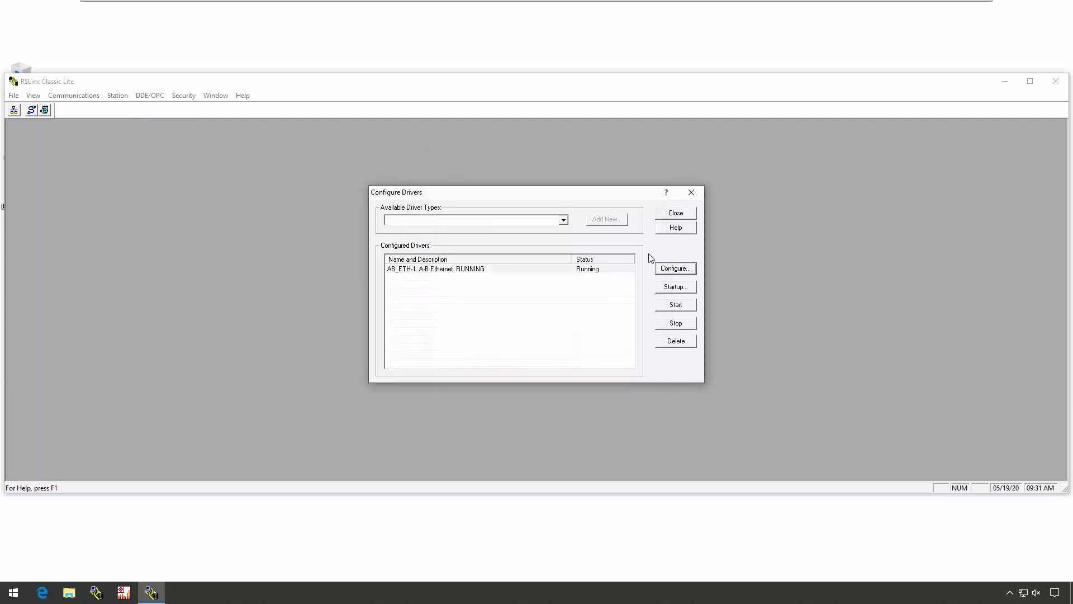
left_click(683, 214)
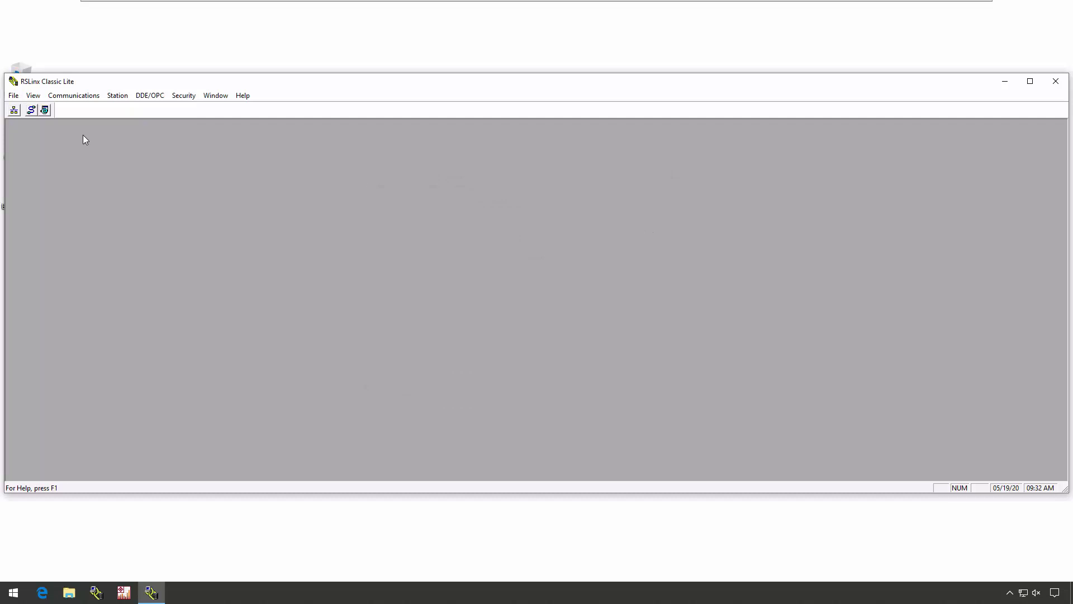
Browse the AB_ETH-1 network in RSWho for the Dynamix 1444 module, and exit RSLinx Classic without shutting down its service
left_click(14, 110)
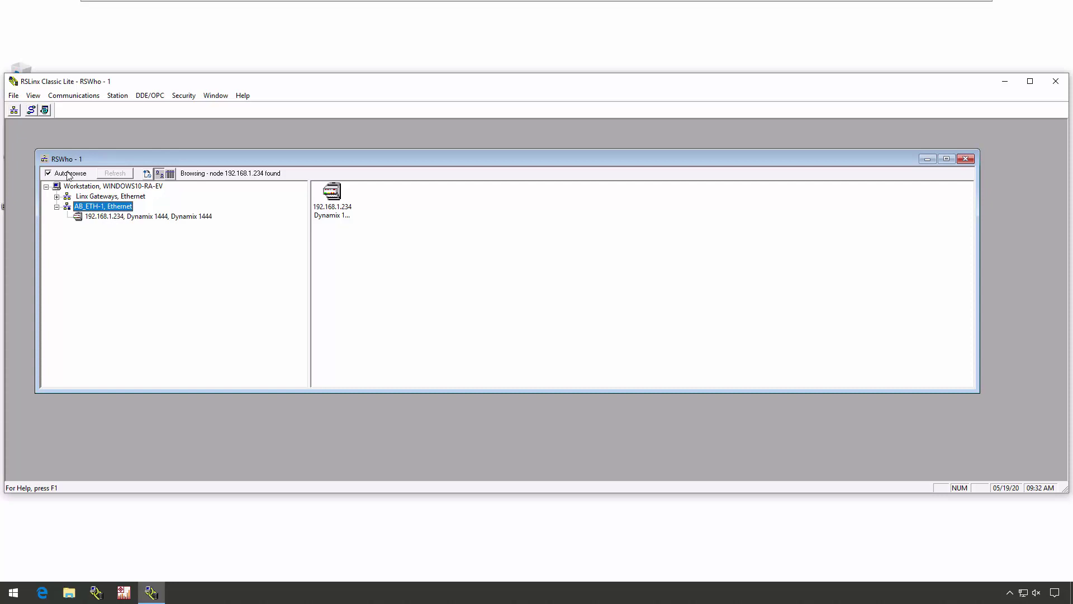
left_click(15, 97)
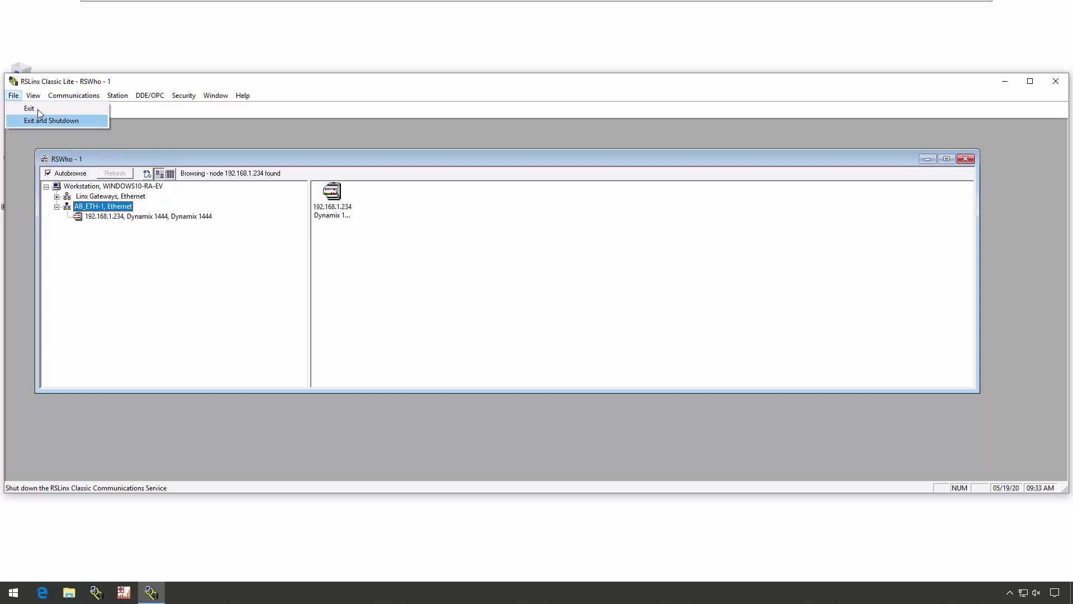
left_click(41, 109)
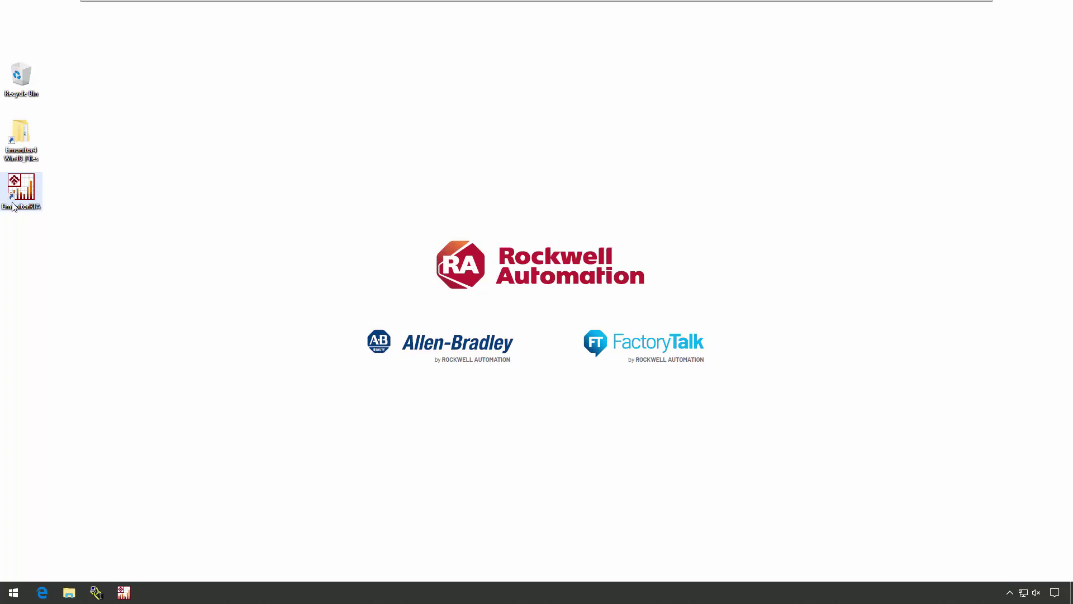
Launch EmonitorRTA and check the list of recent project files
double_click(29, 191)
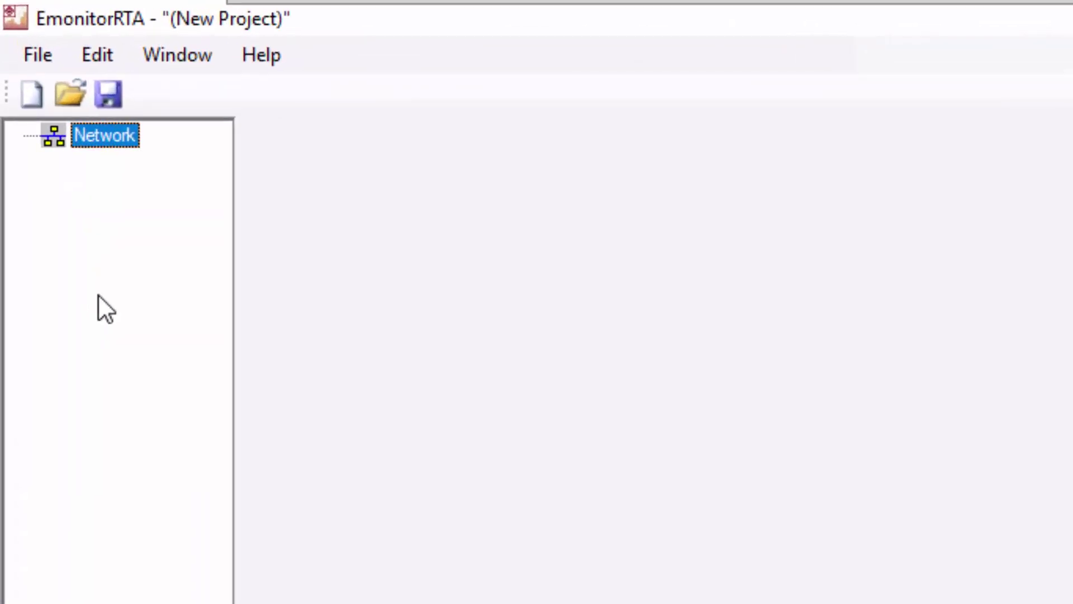
right_click(119, 143)
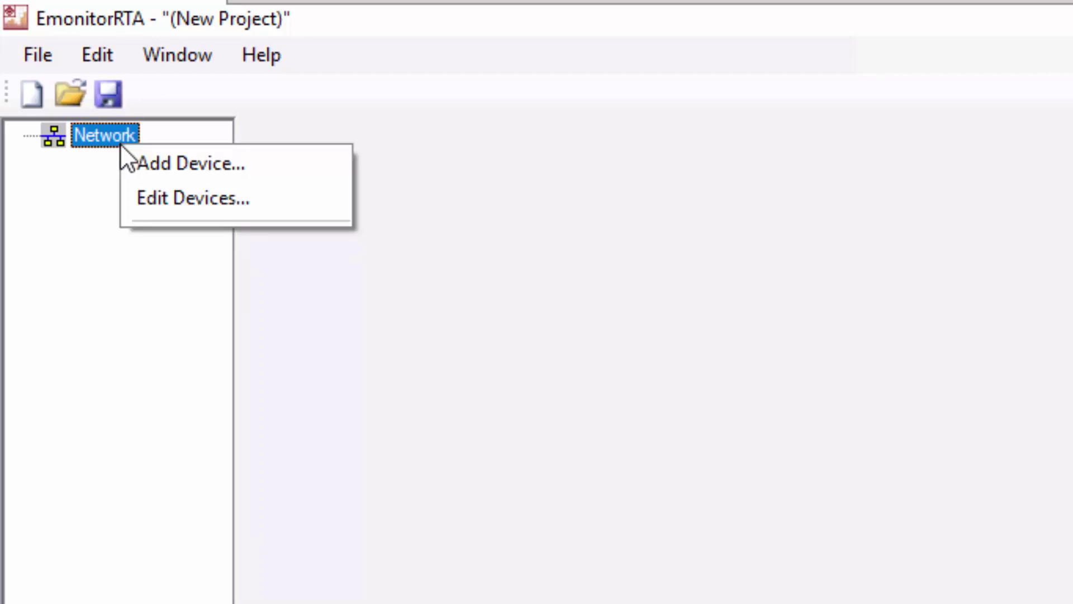
left_click(31, 60)
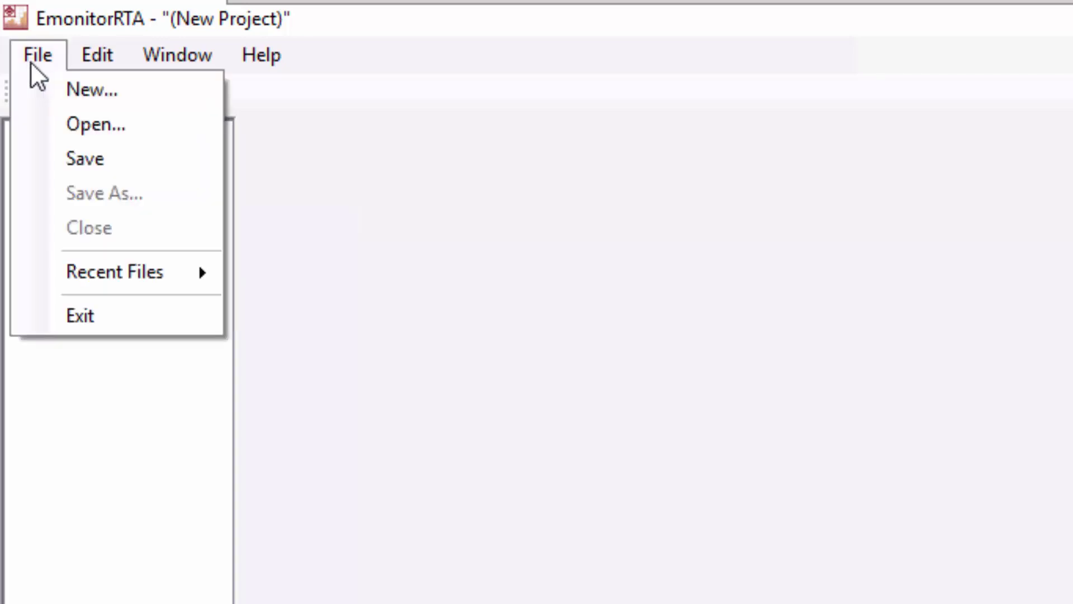
mouse_move(133, 283)
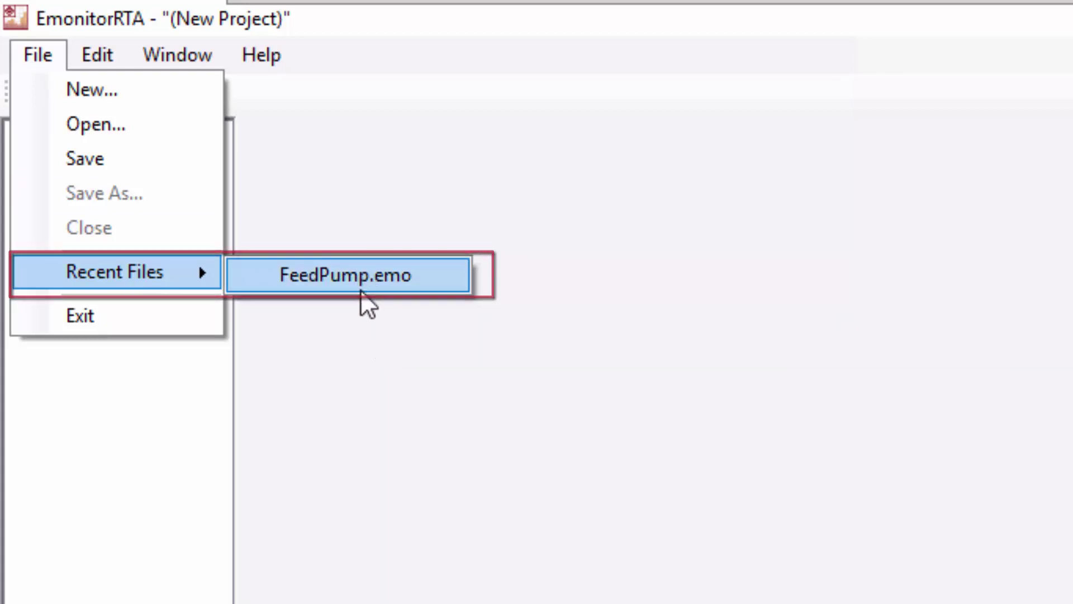
left_click(35, 466)
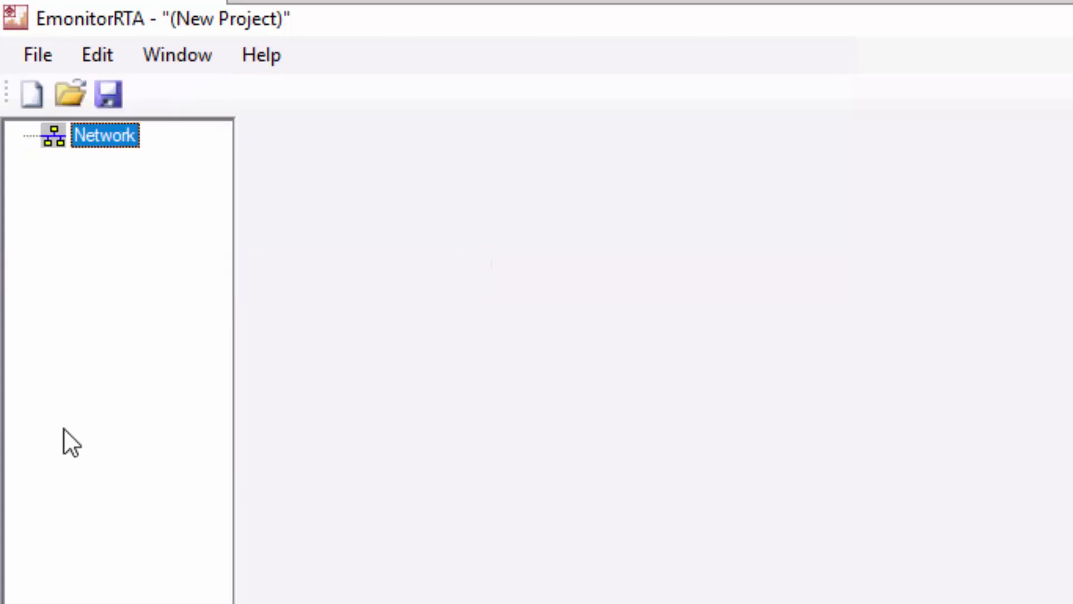
Add the Dynamix 1444 device at 192.168.1.234, found under AB_ETH-1, to the project network
right_click(96, 135)
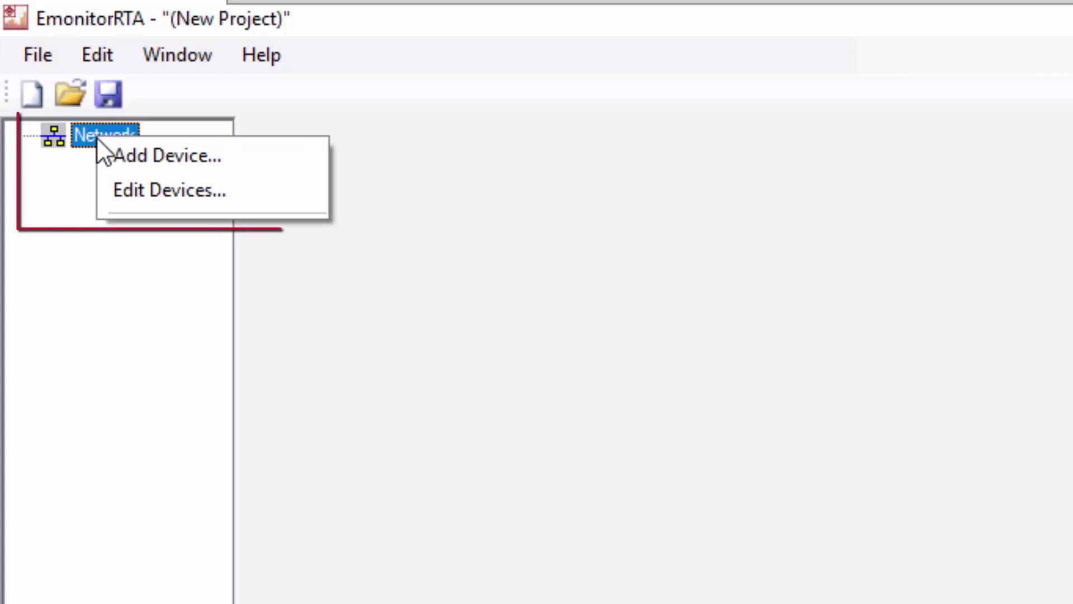
left_click(232, 157)
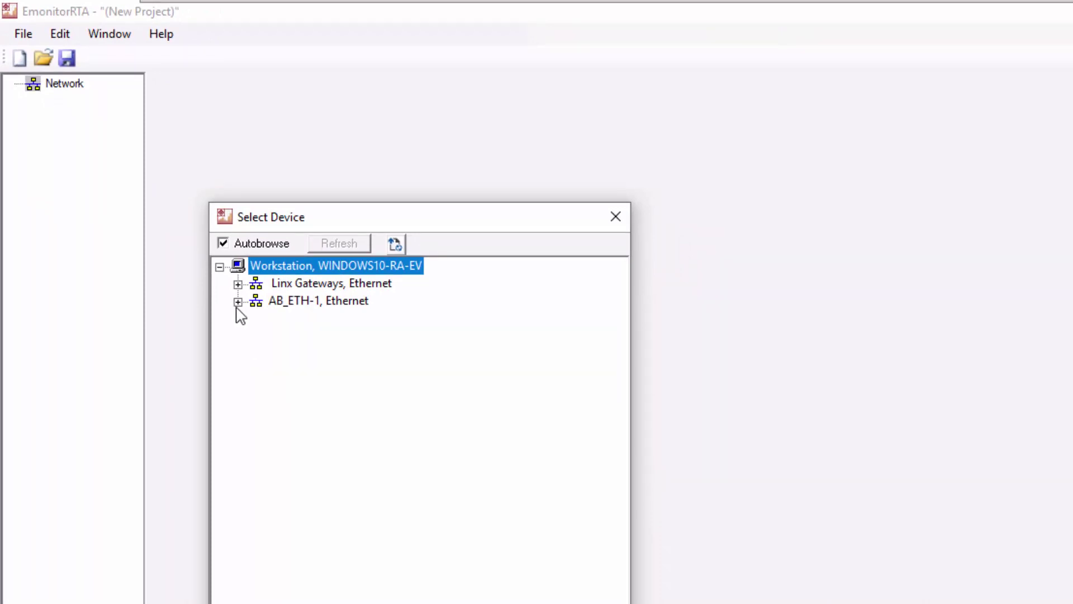
left_click(237, 302)
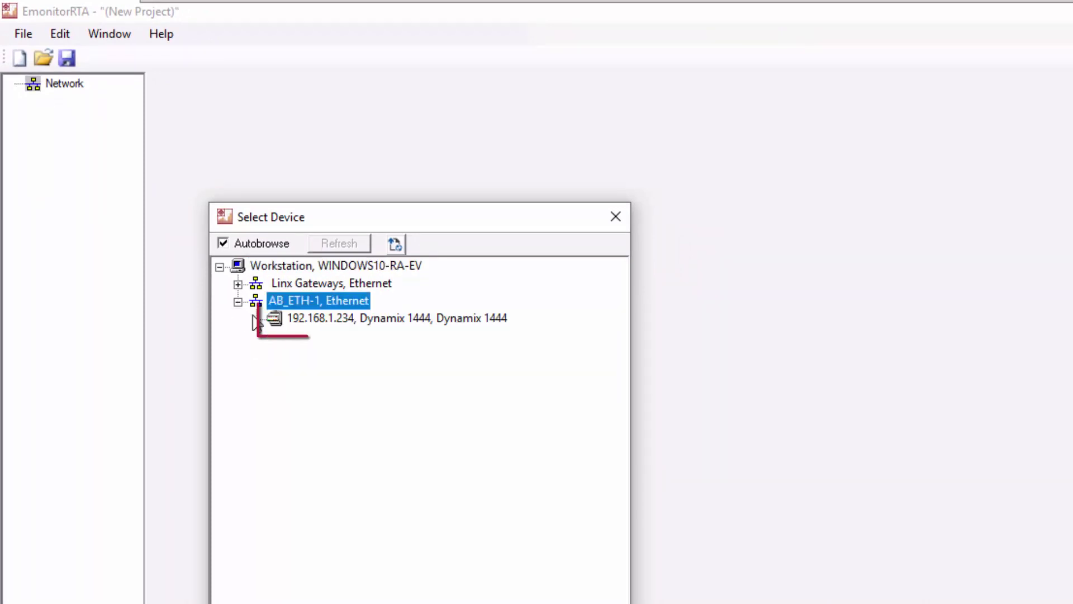
left_click(354, 320)
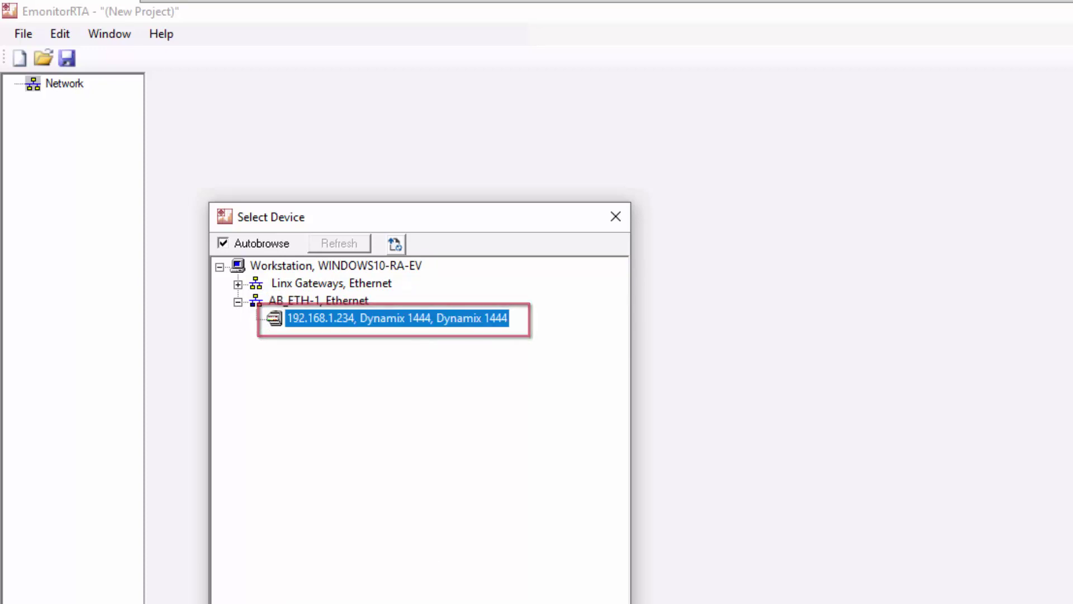
key("Return")
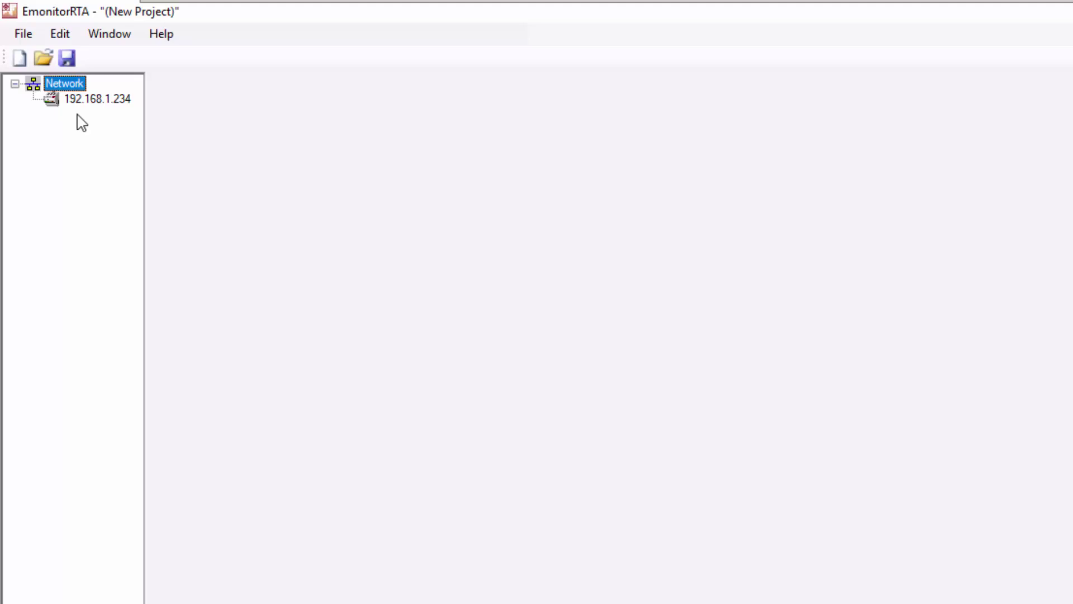
View the device data of 192.168.1.234 and plot the Channel 0 spectrum
left_click(104, 102)
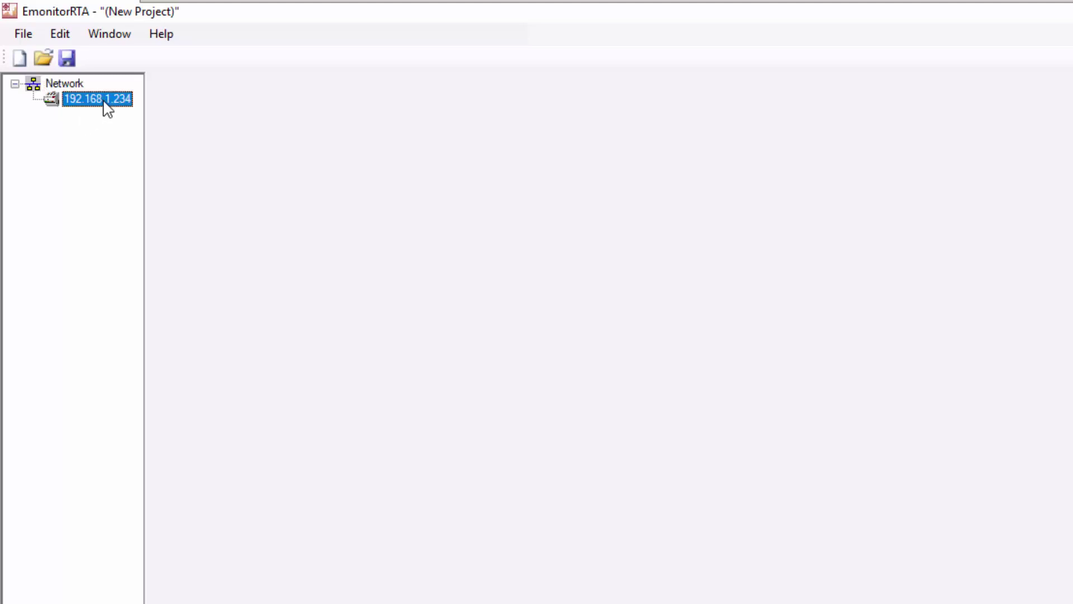
right_click(104, 102)
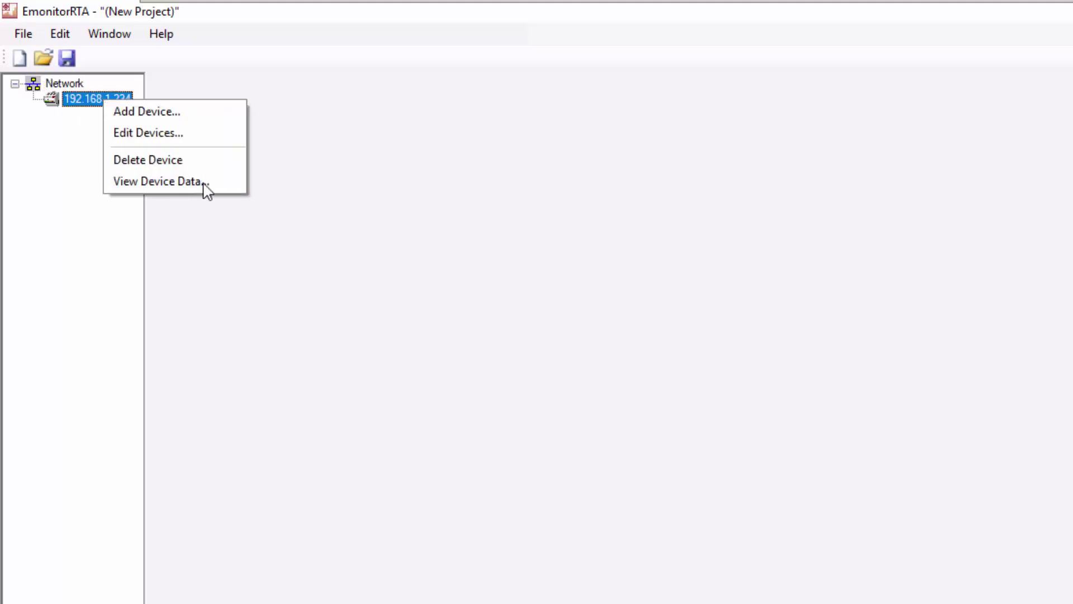
left_click(209, 184)
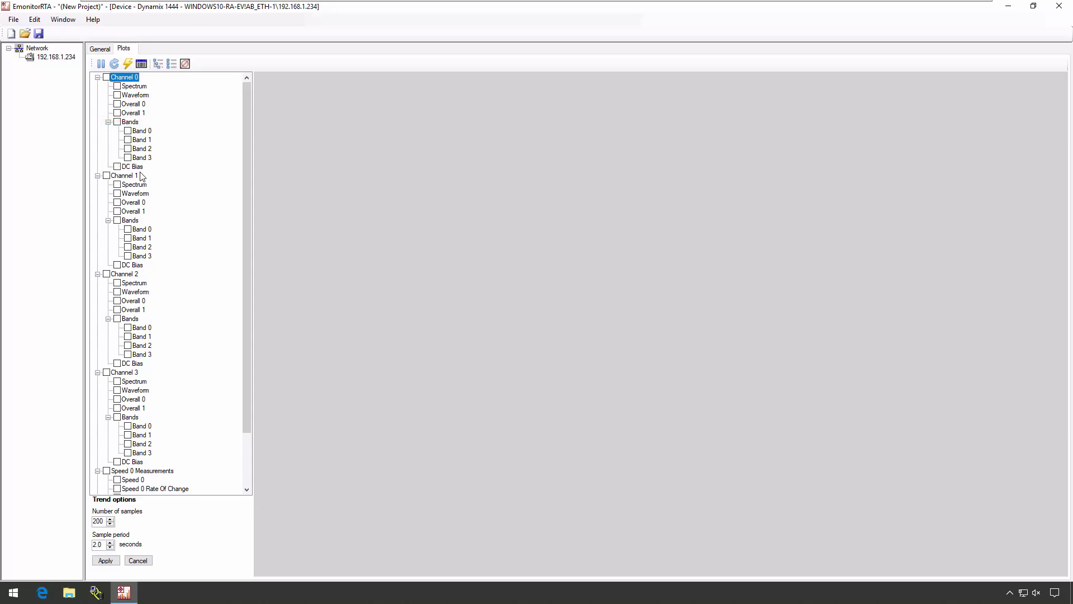
left_click(117, 86)
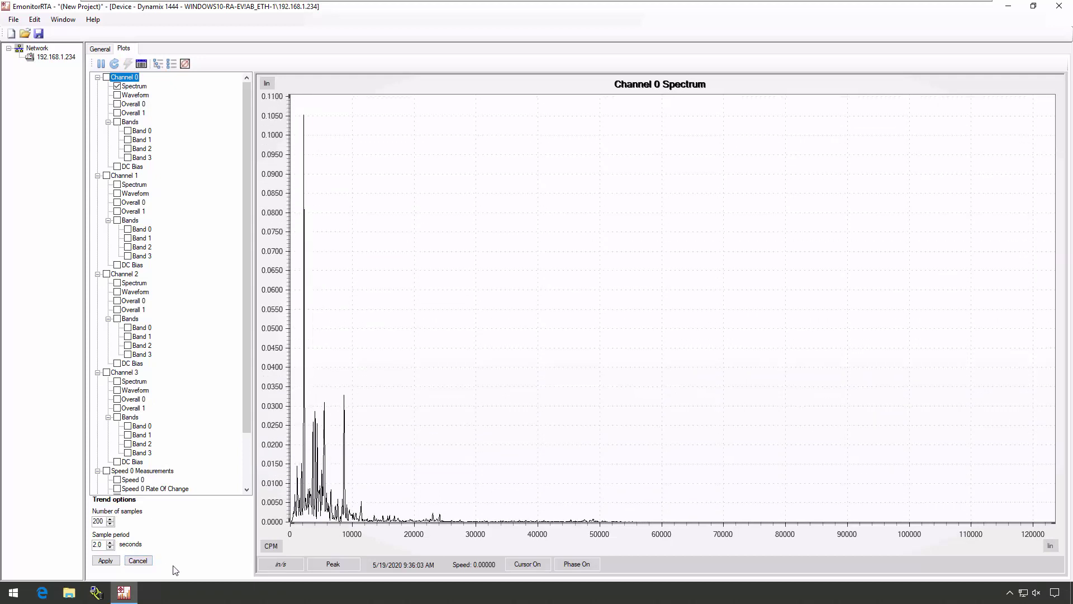
Turn on the spectrum cursor, move its readout box nearer the amplitude axis, and place the cursor on the peak at about 2,200 CPM
left_click(550, 566)
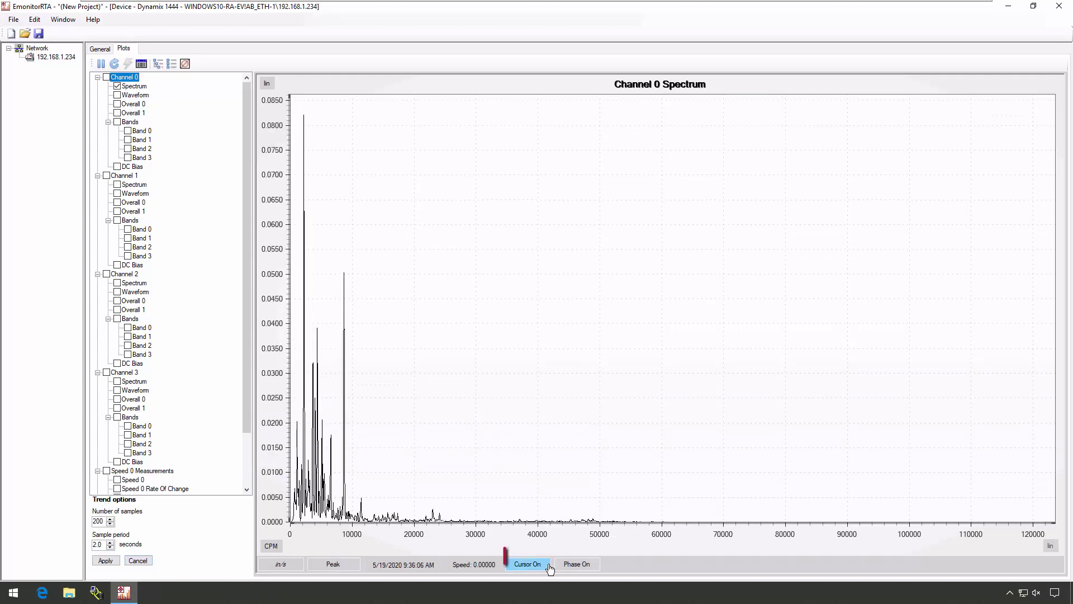
left_click(549, 565)
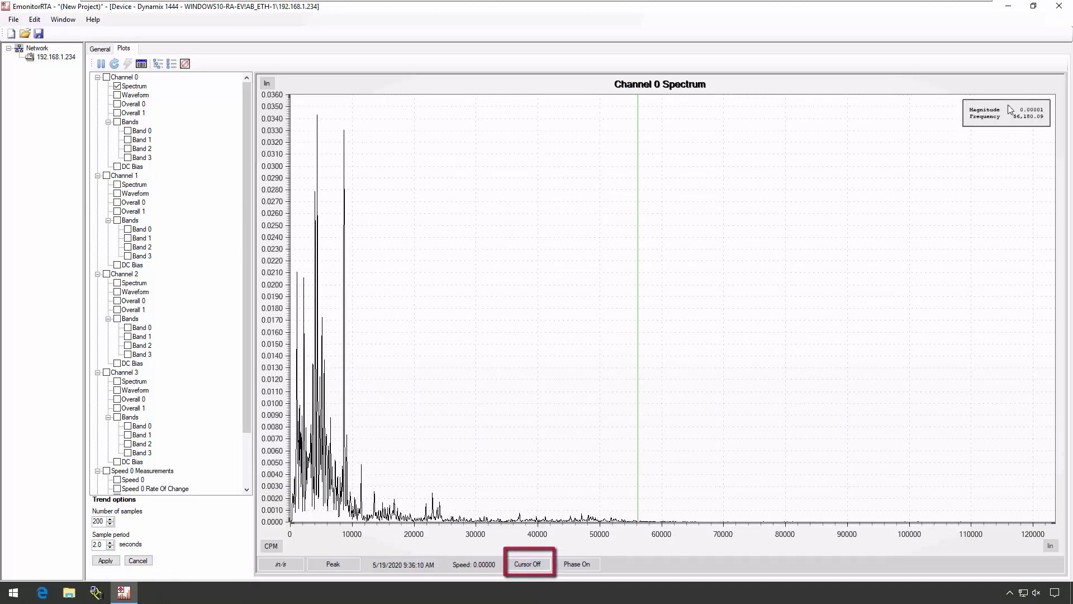
left_click_drag(999, 114, 407, 122)
left_click(408, 123)
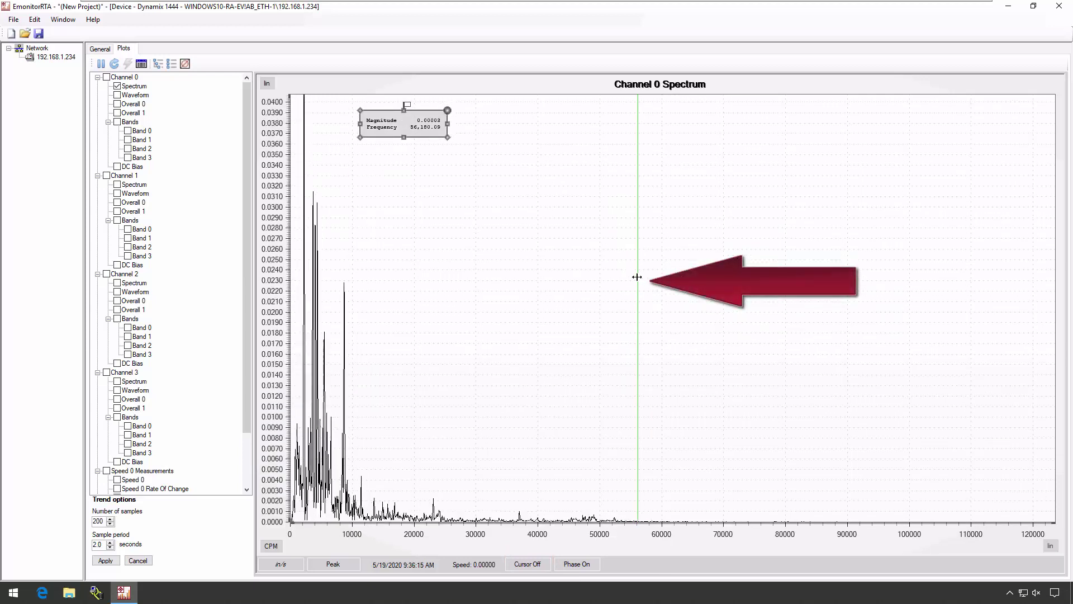
left_click_drag(434, 300, 307, 308)
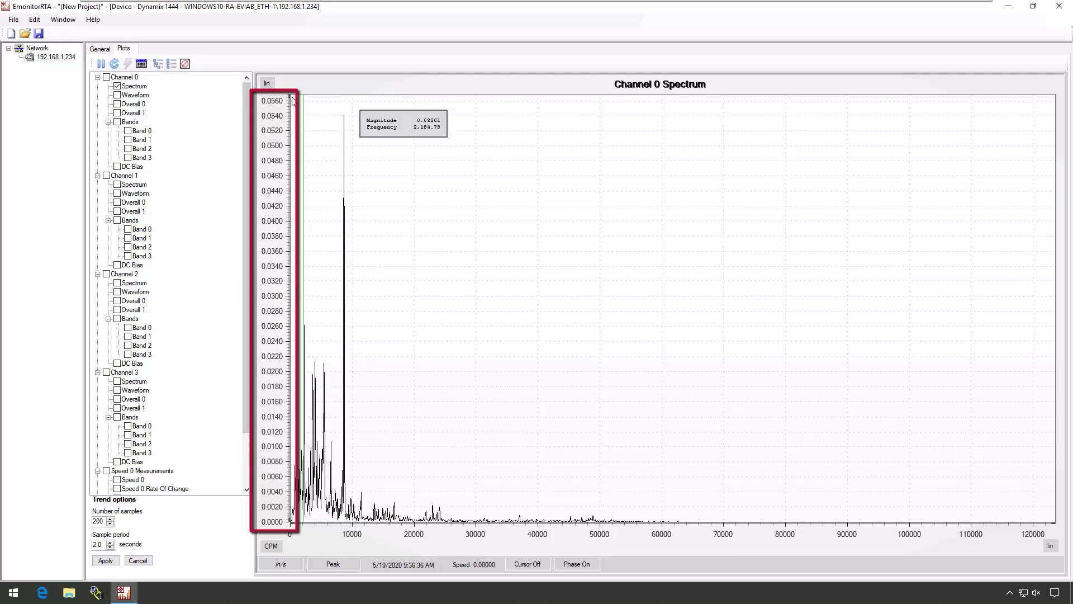
Zoom the Channel 0 spectrum in on frequencies up to about 25,000 CPM, and autoscale the plot back to full range
left_click_drag(302, 144, 447, 534)
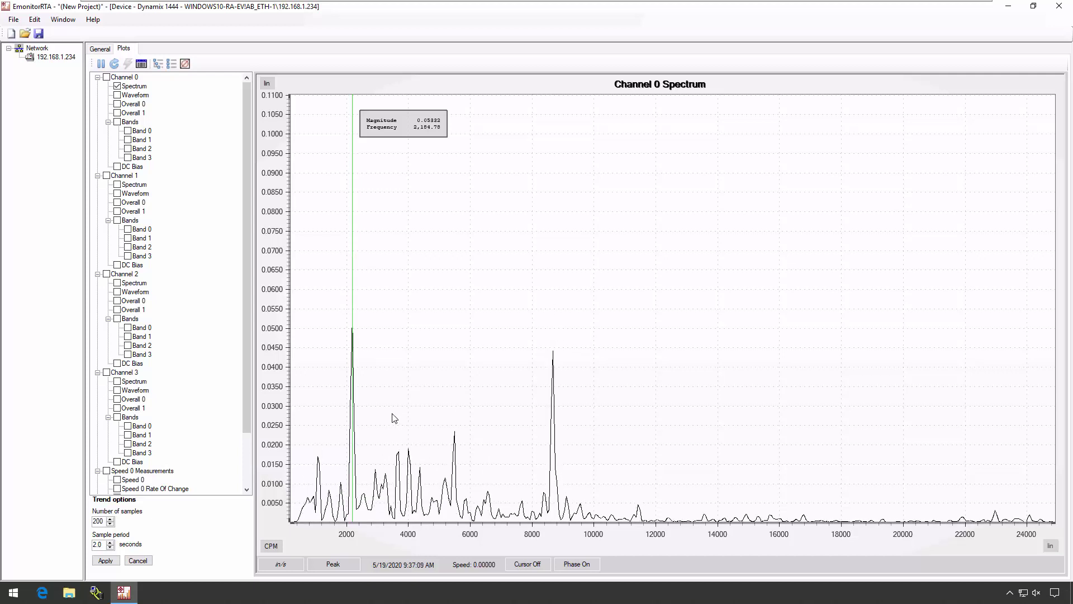
right_click(518, 194)
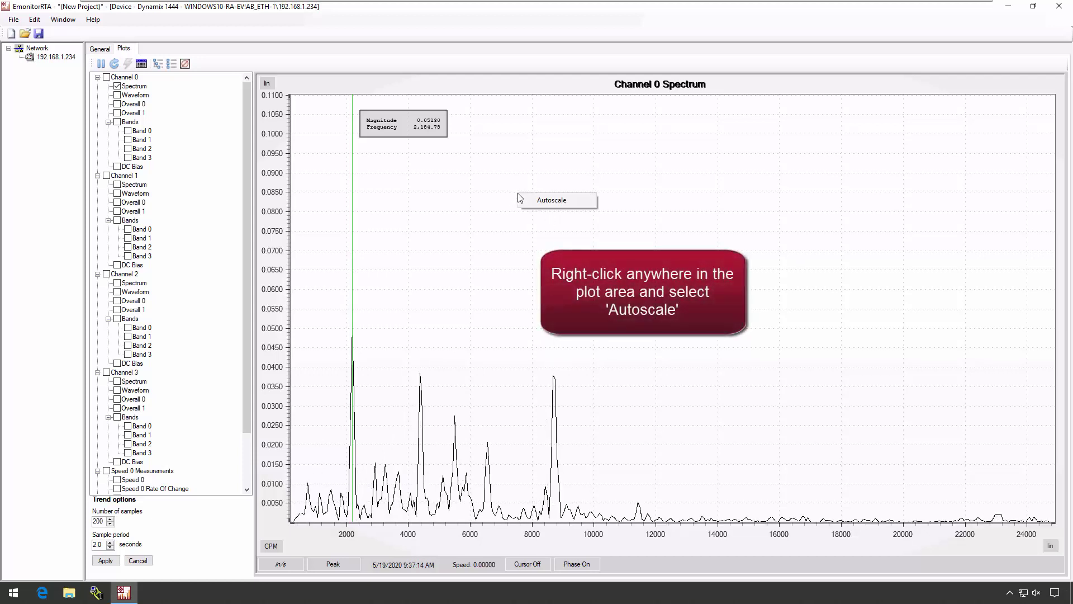
left_click(564, 206)
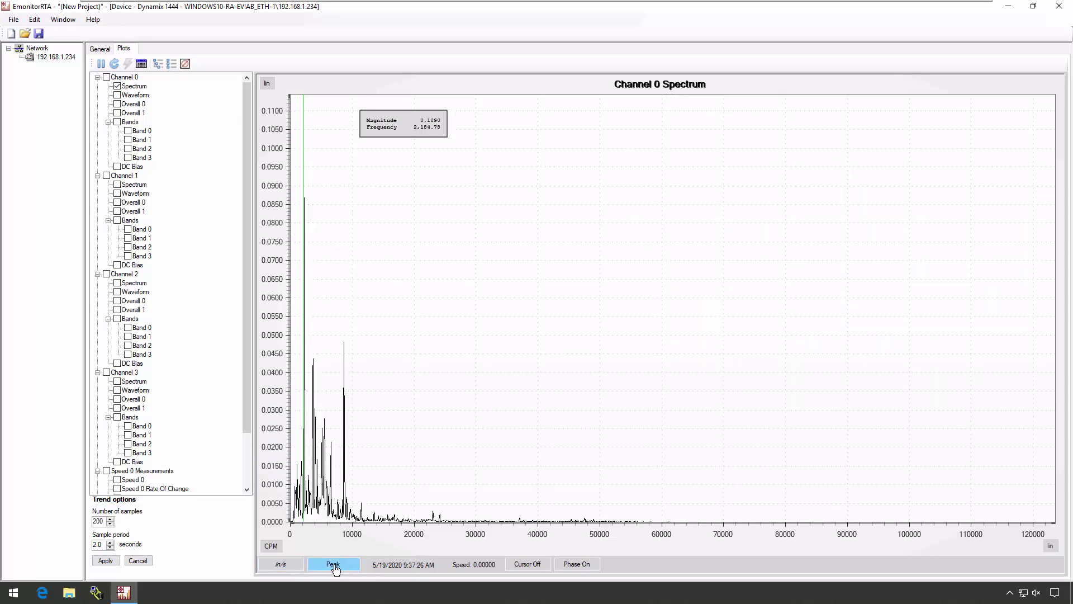
Cycle the spectrum's amplitude units through mil, g, µm and mm/s to mm/s²
left_click(290, 566)
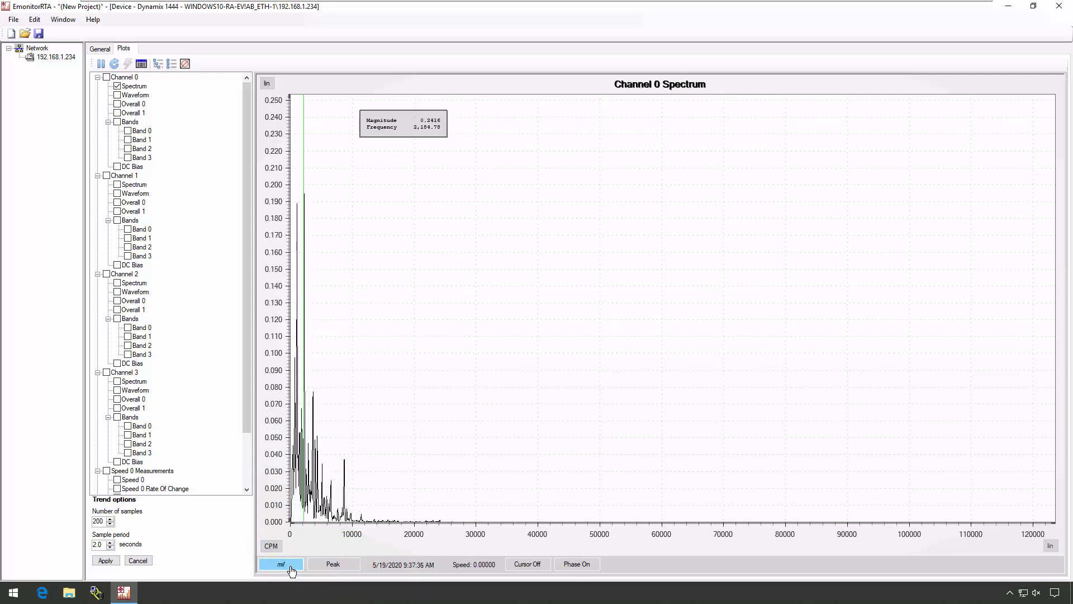
left_click(291, 566)
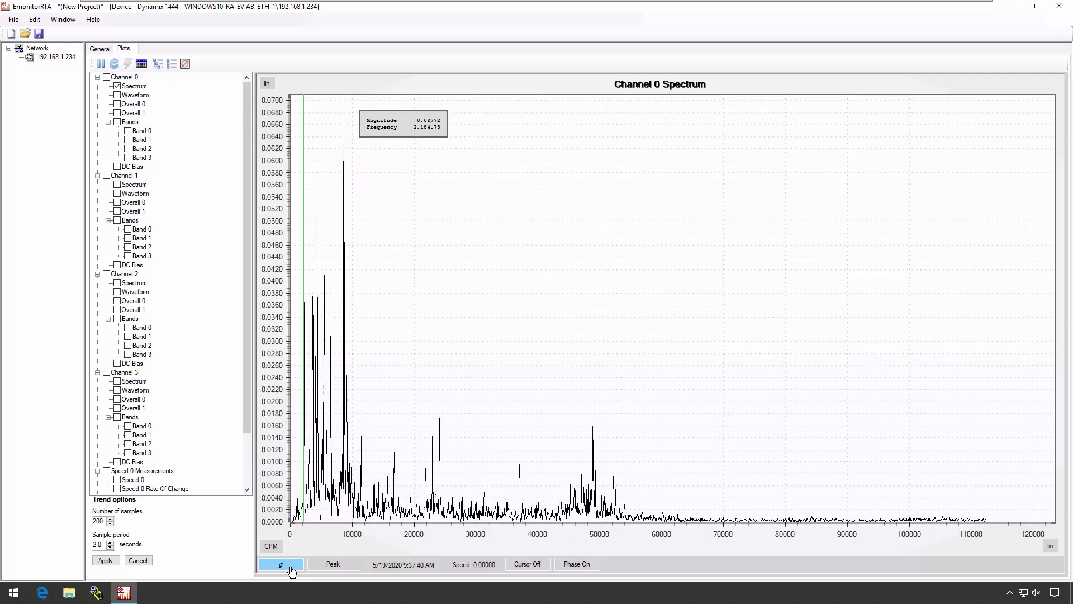
left_click(291, 566)
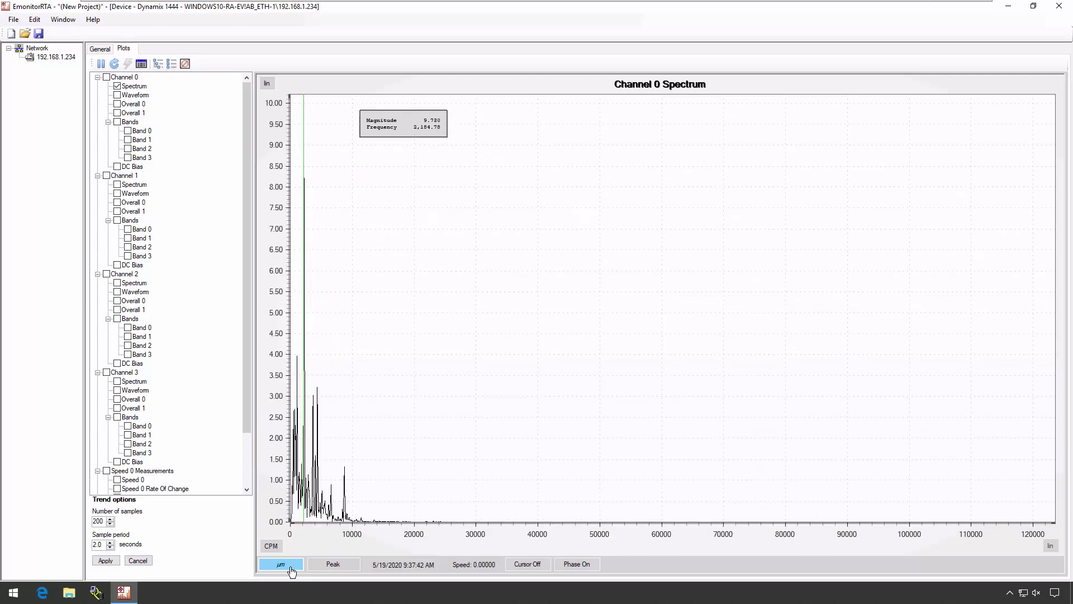
left_click(281, 565)
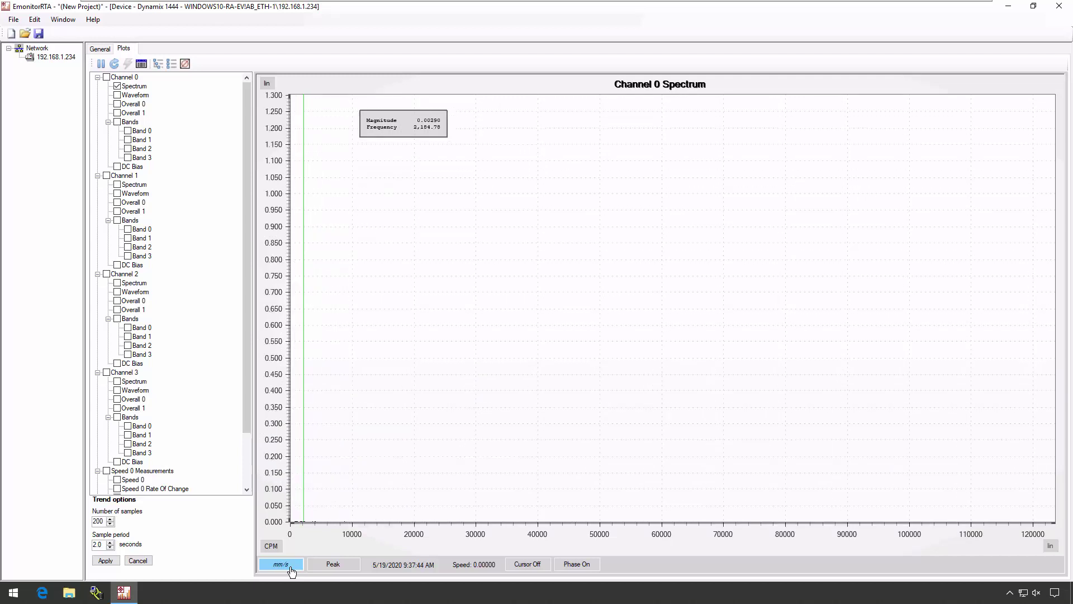
left_click(291, 566)
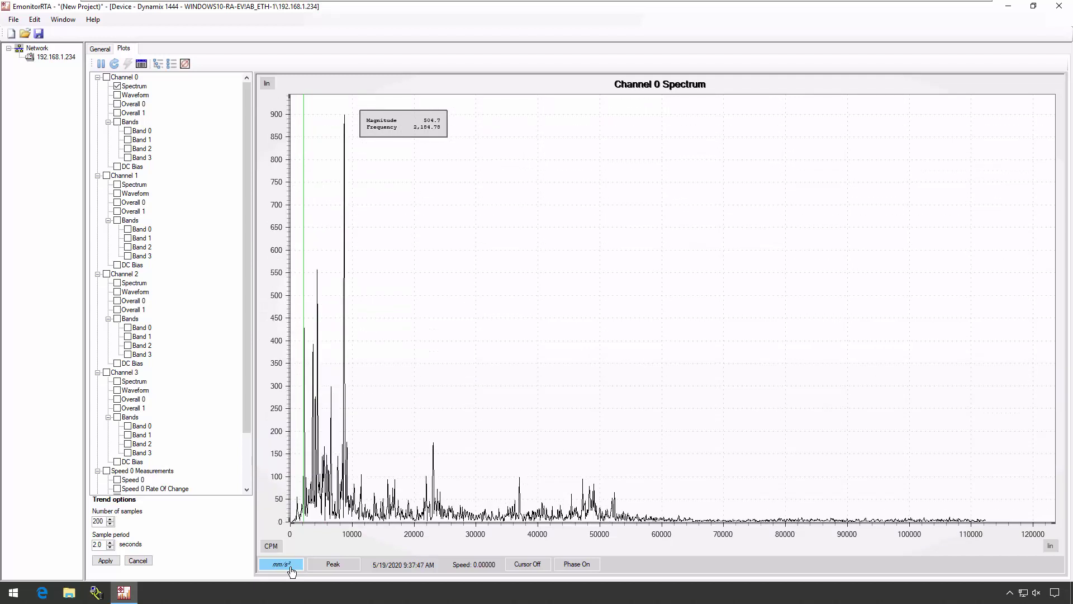
Switch the Channel 0 spectrum's amplitude units through m/s to in/s, and cycle its scaling through Peak-to-Peak and RMS back to Peak
left_click(290, 566)
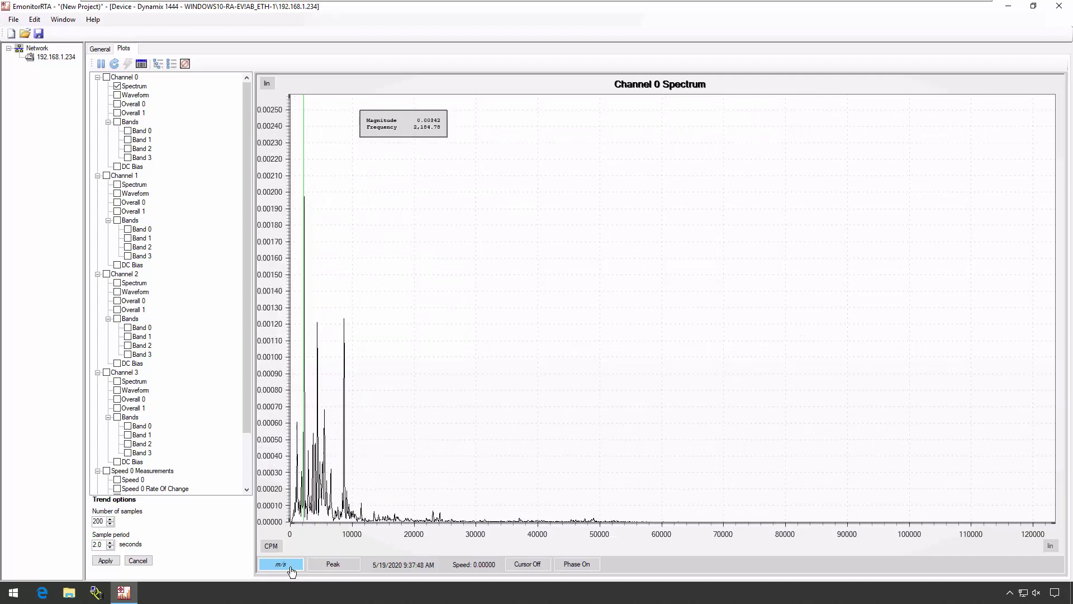
left_click(291, 566)
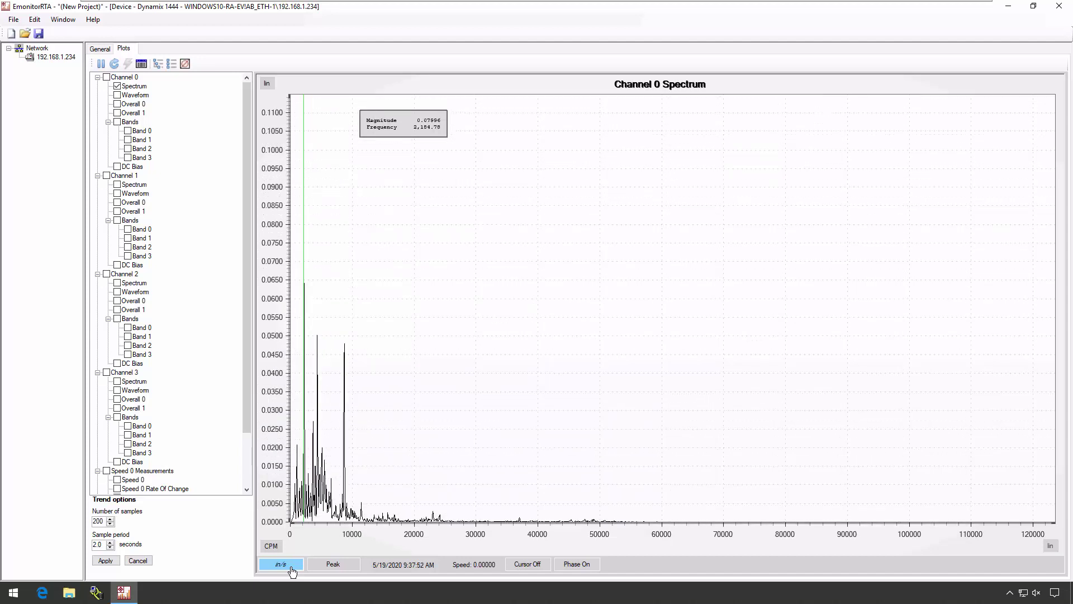
left_click(340, 566)
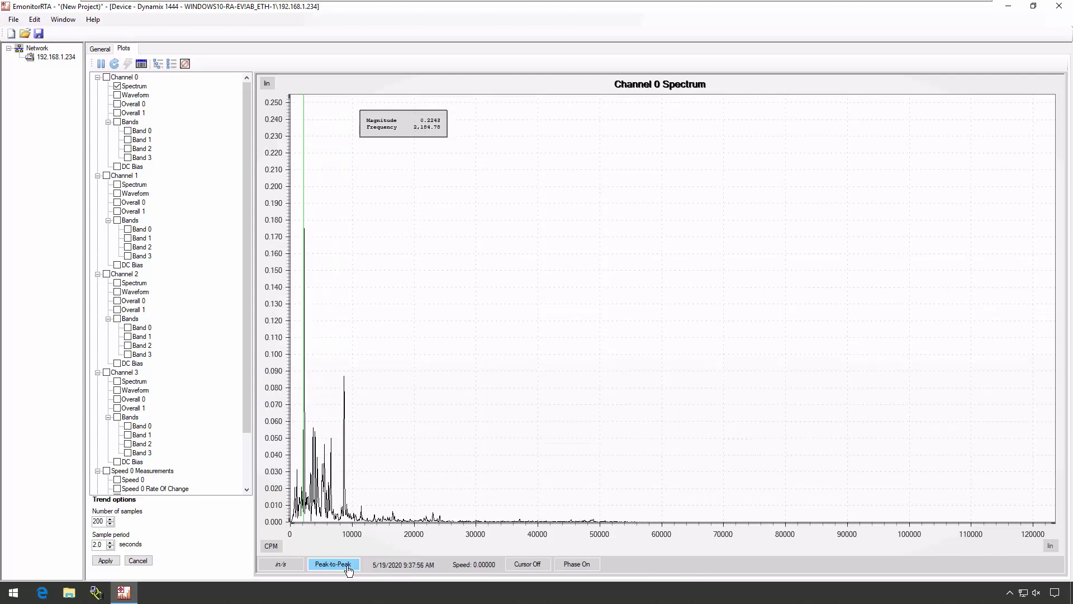
left_click(348, 565)
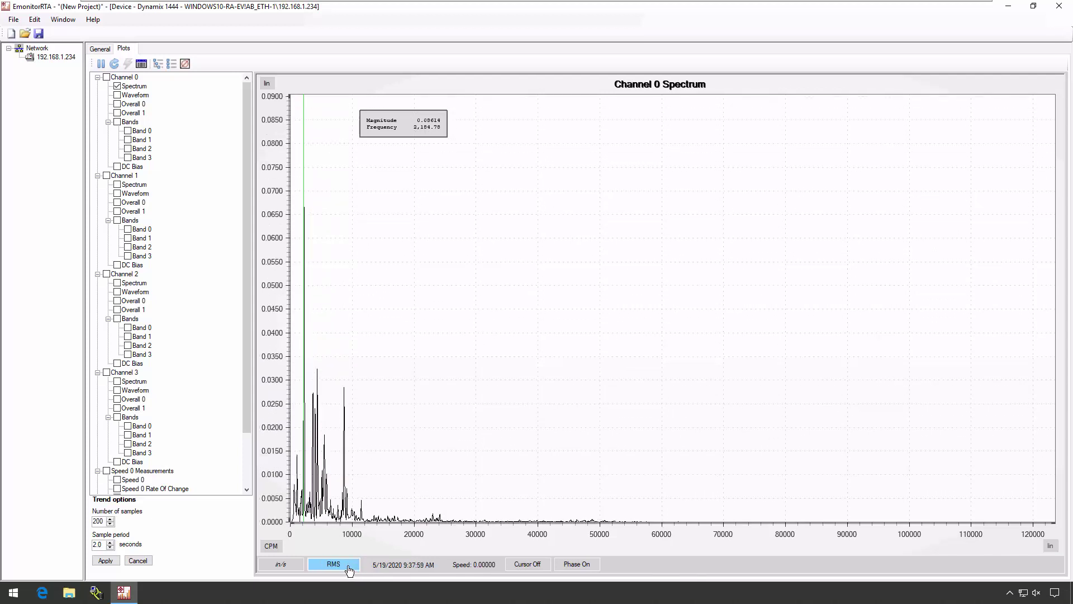
left_click(333, 565)
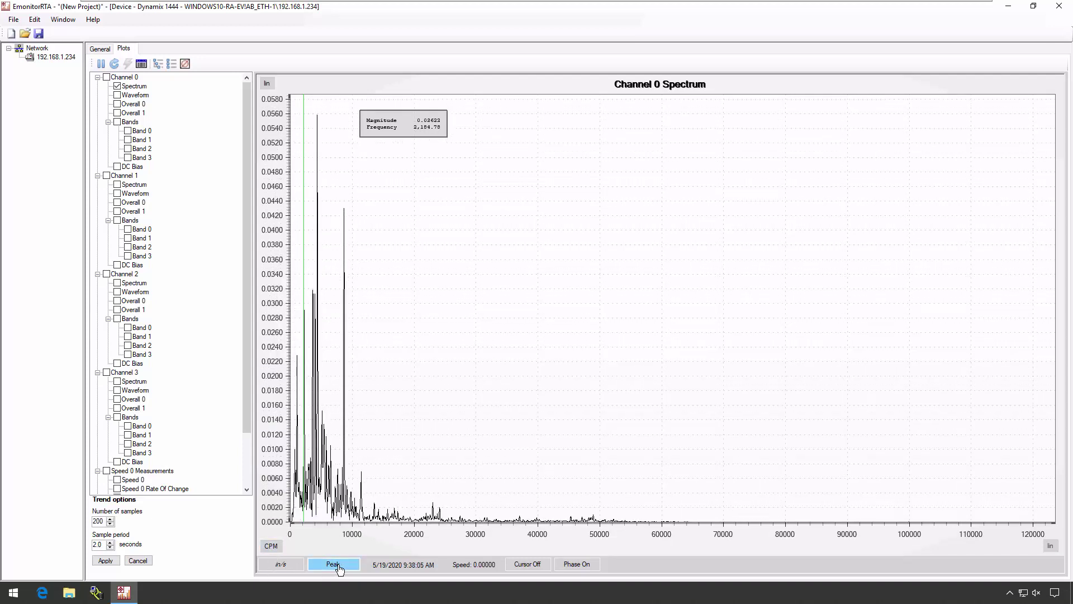
left_click(288, 566)
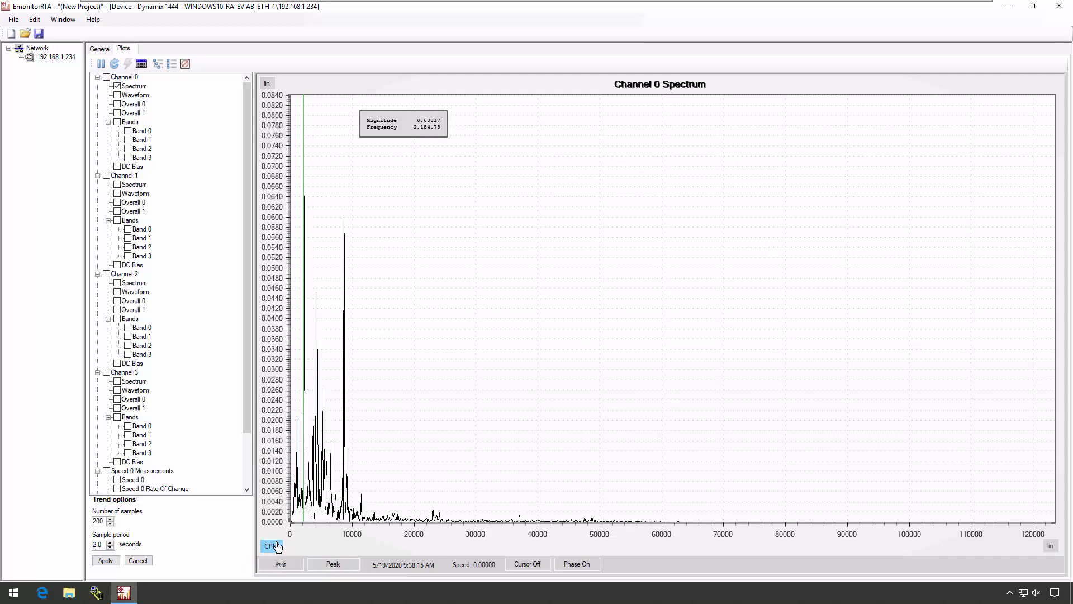
Cycle the spectrum's frequency units through Hz and orders back to CPM
left_click(272, 548)
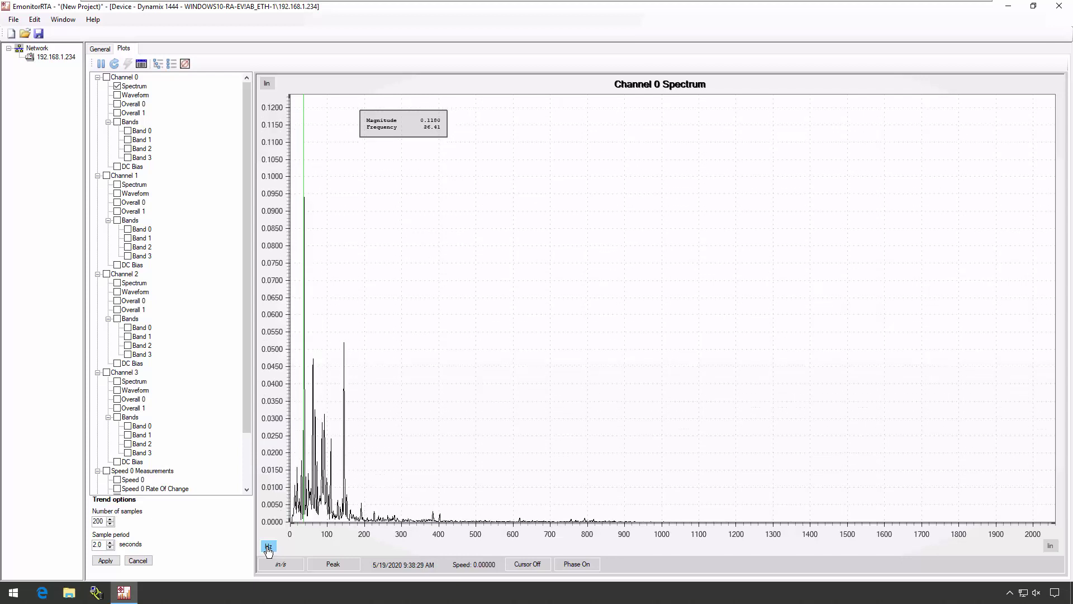
left_click(268, 546)
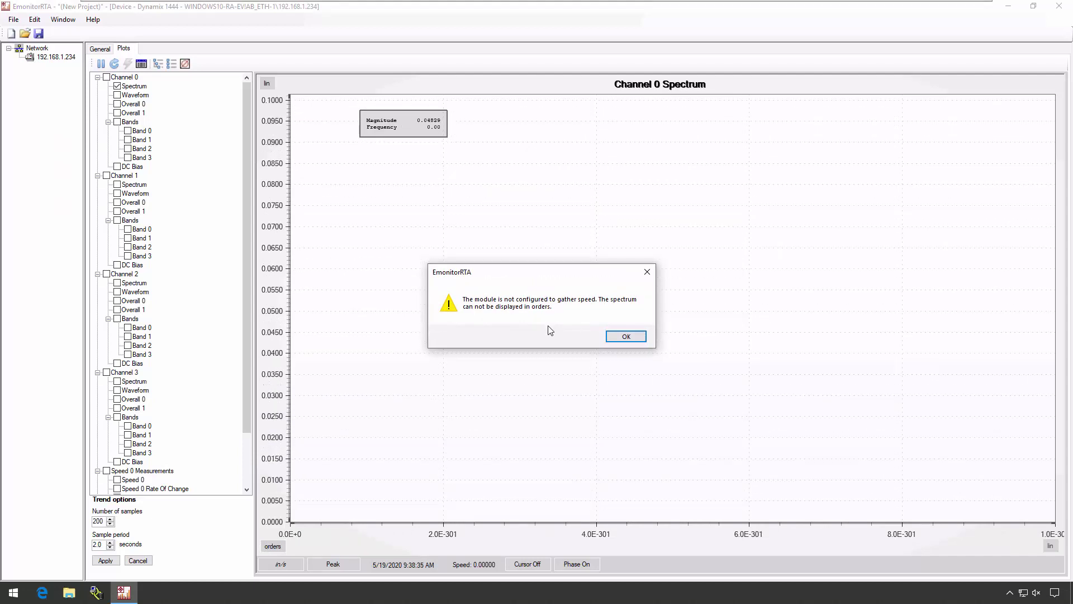
left_click(633, 339)
left_click(270, 548)
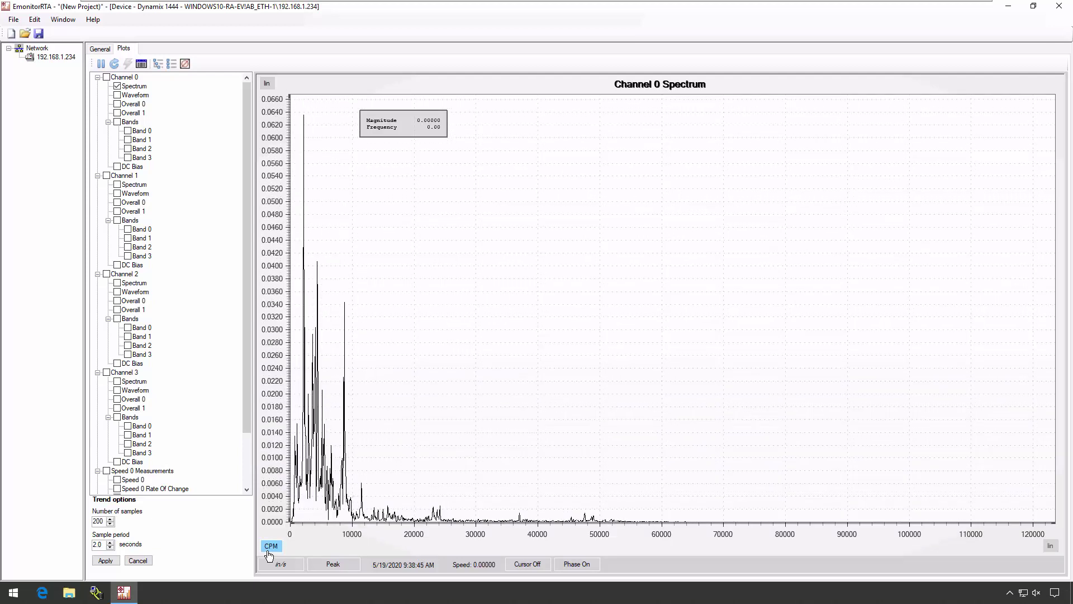
Replace the Channel 0 spectrum with the Channel 0 waveform, and place its cursor on the highest peak at about 0.22 secs
left_click(117, 87)
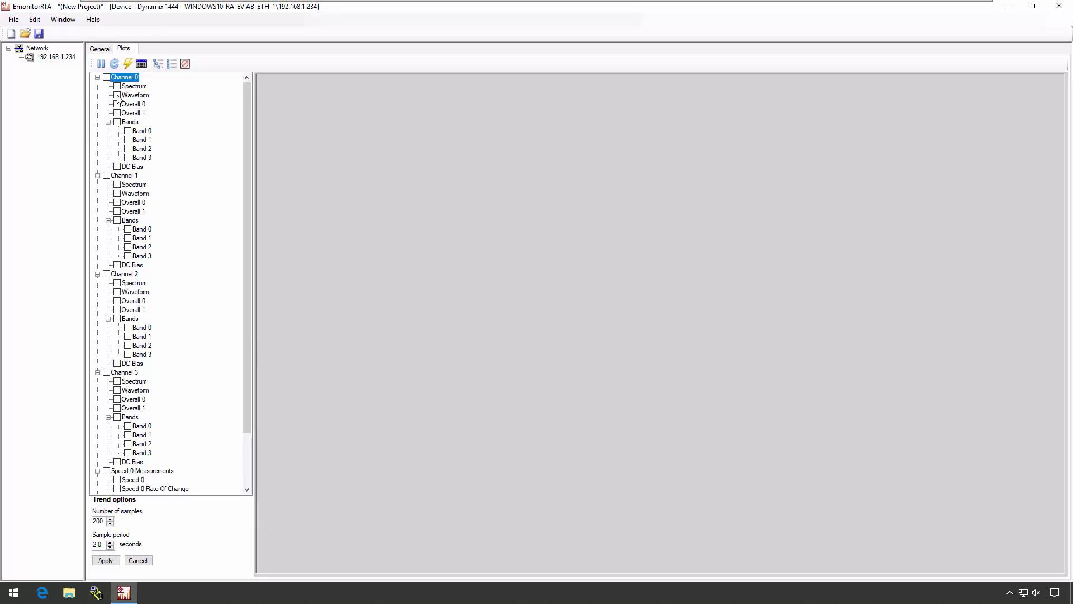
left_click(117, 95)
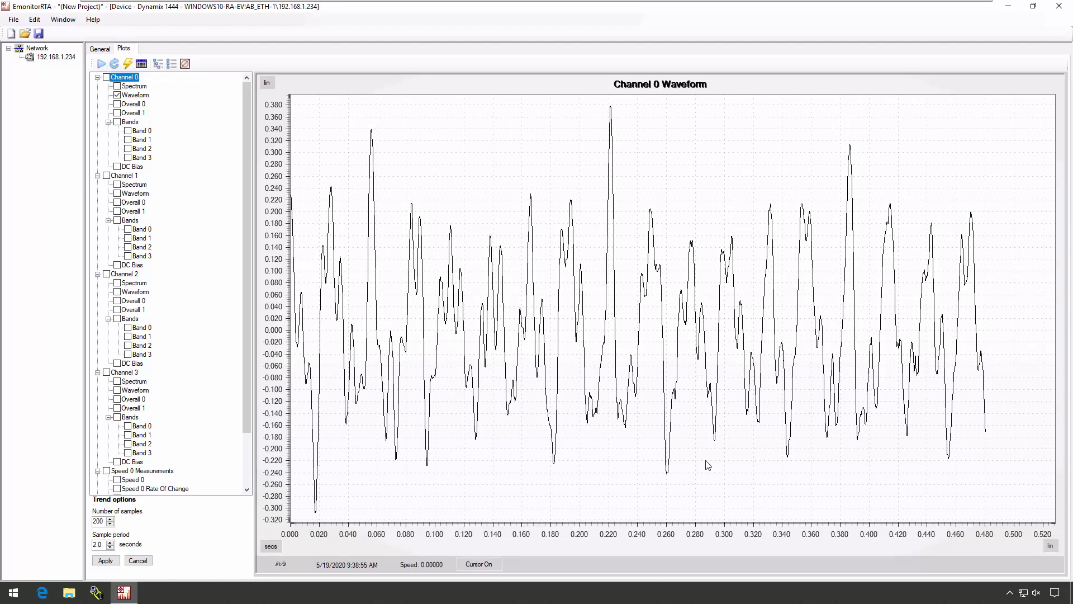
left_click(471, 567)
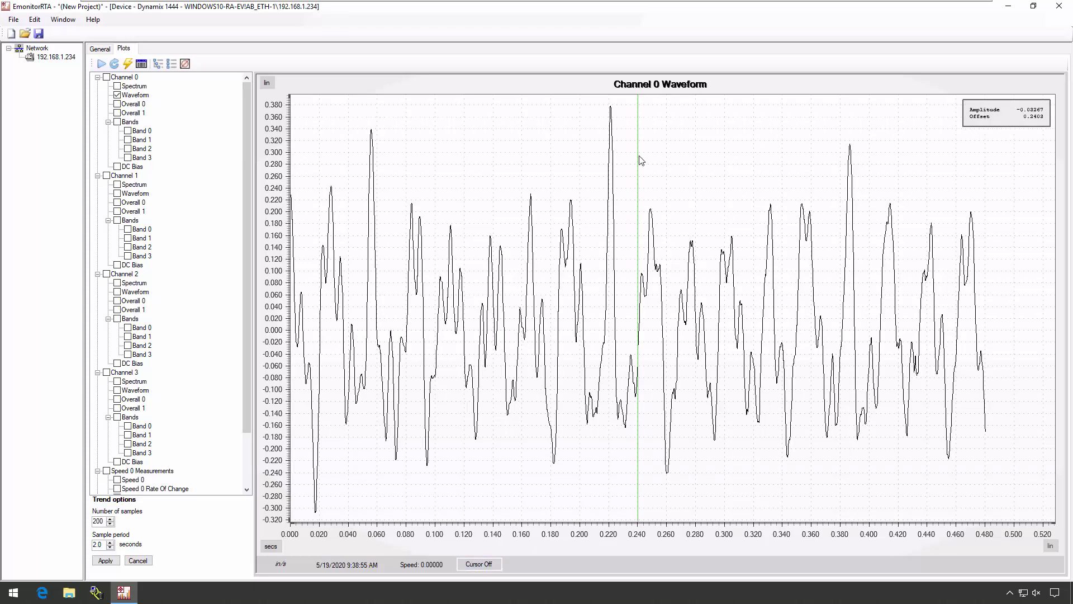
left_click_drag(609, 192, 610, 194)
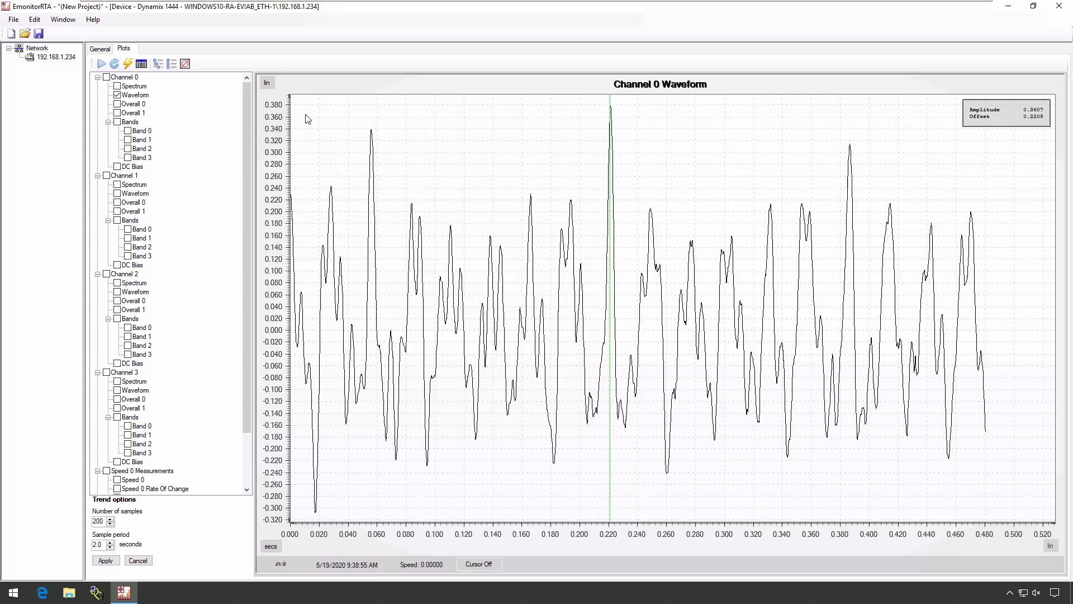
Zoom the Channel 0 waveform in on about 0.01 to 0.2 secs, and autoscale the plot back to full range
left_click_drag(341, 193, 575, 502)
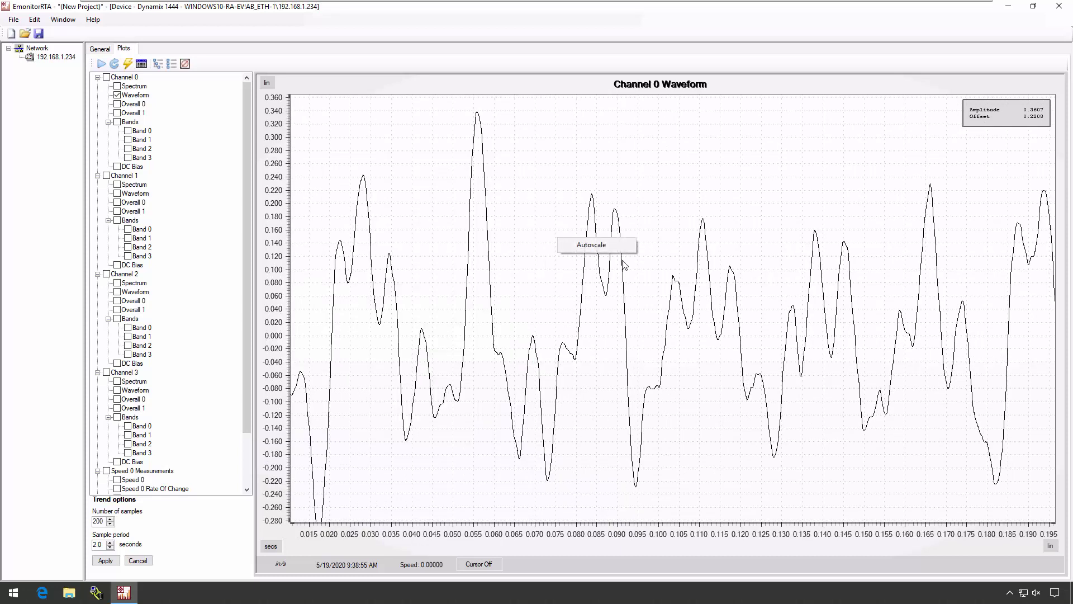
left_click(618, 247)
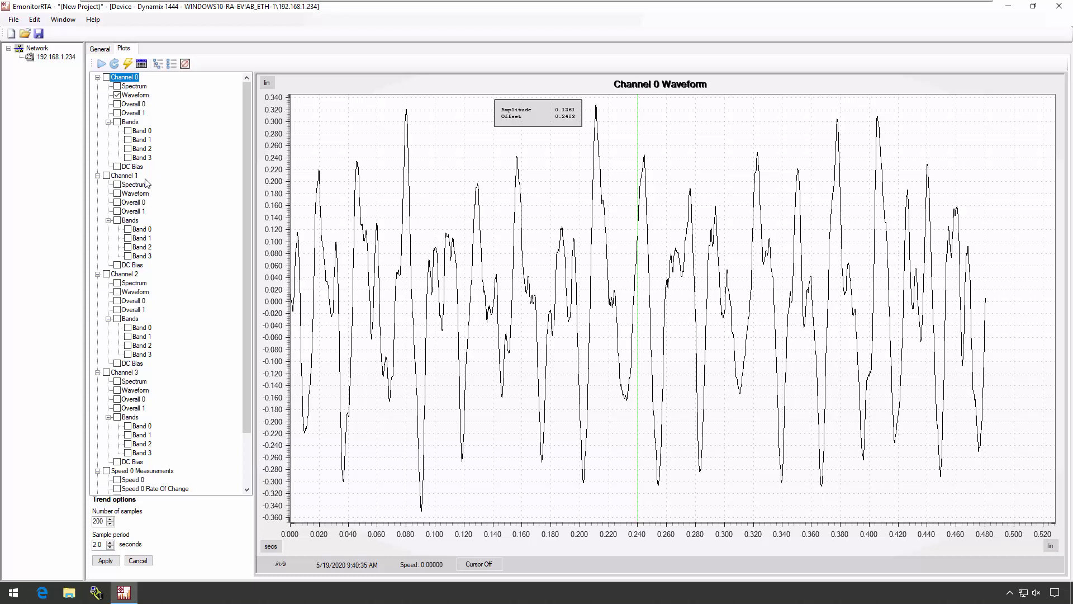
Remove the waveform plot, resume live updating, and trend Channel 0's Overall 0 and Bands 0 to 3
left_click(117, 95)
left_click(103, 64)
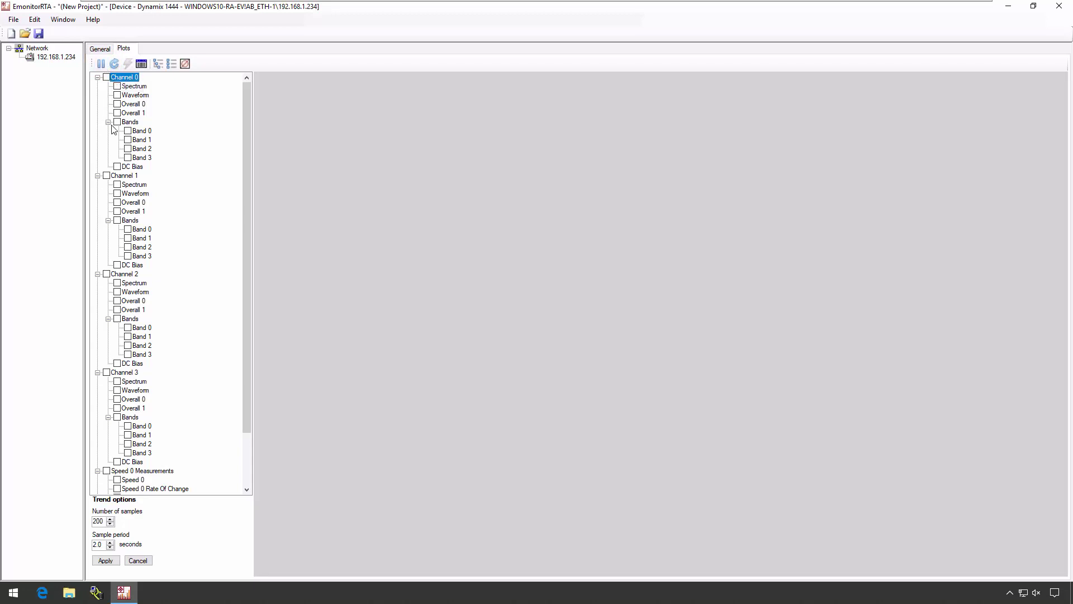
left_click(117, 104)
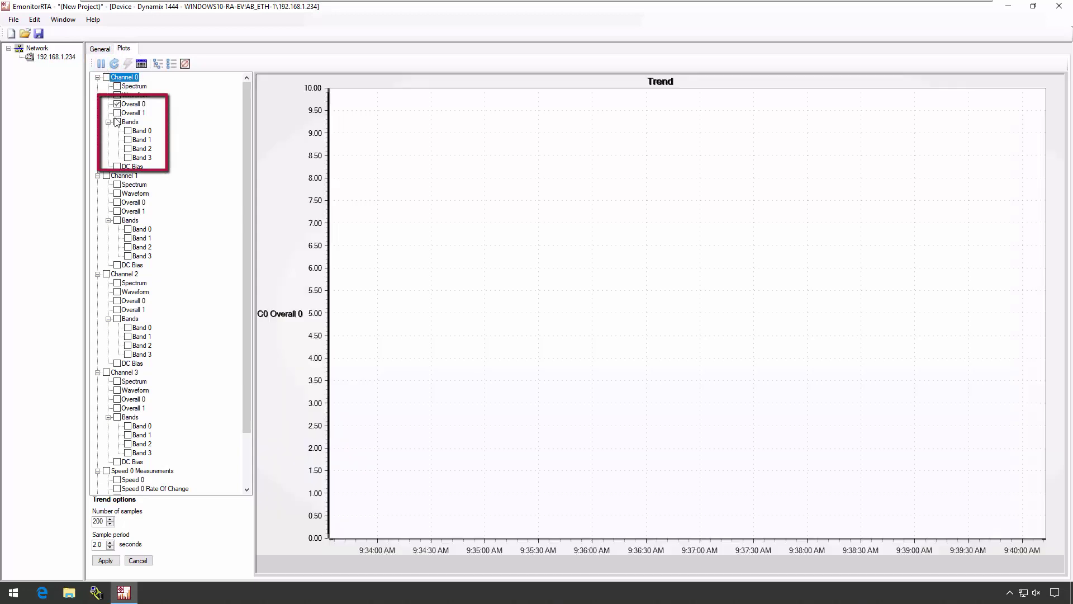
left_click(118, 122)
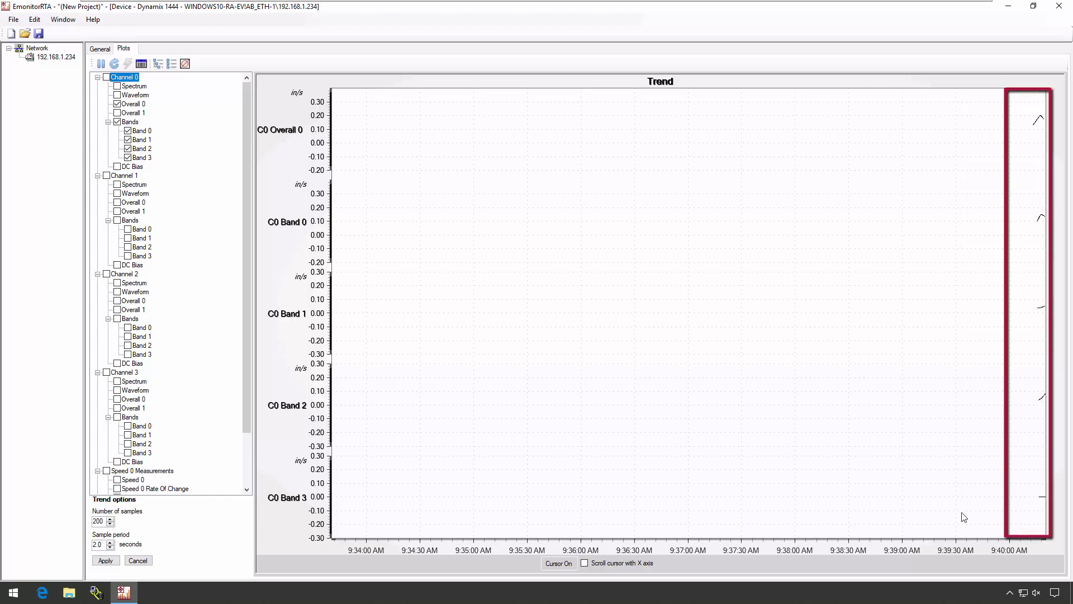
Place the trend cursor on the most recent samples, and add the Channel 0 spectrum and waveform plots alongside the trends
left_click(570, 563)
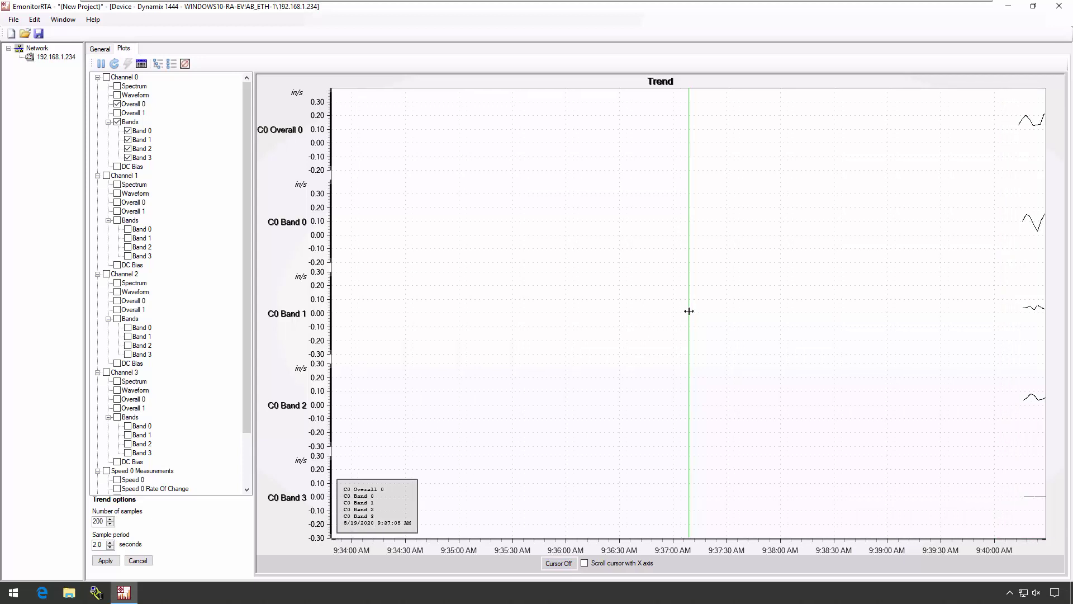
left_click_drag(689, 310, 1040, 327)
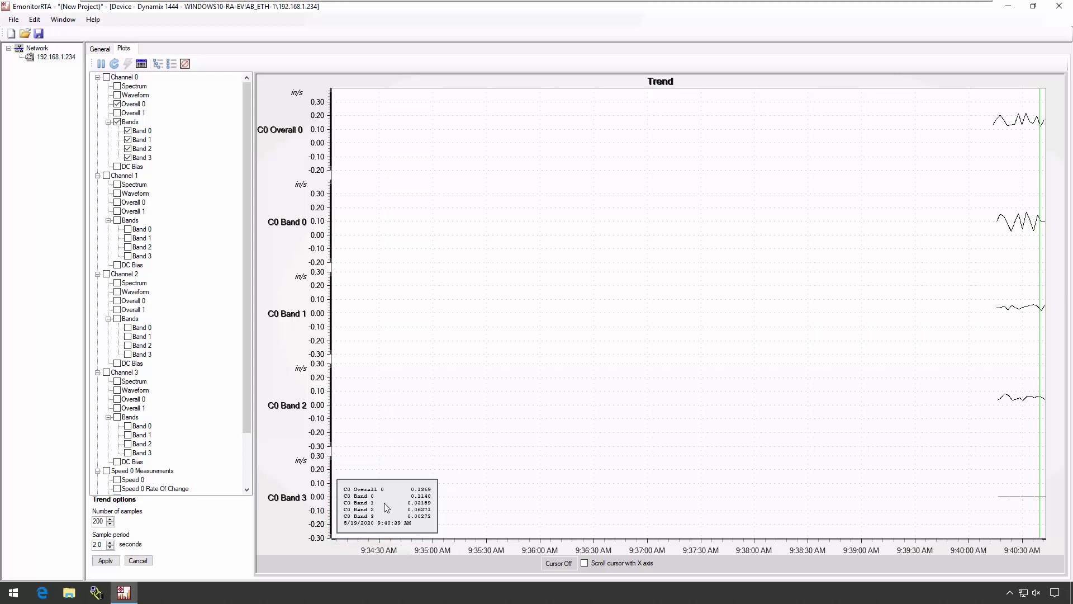
left_click(118, 86)
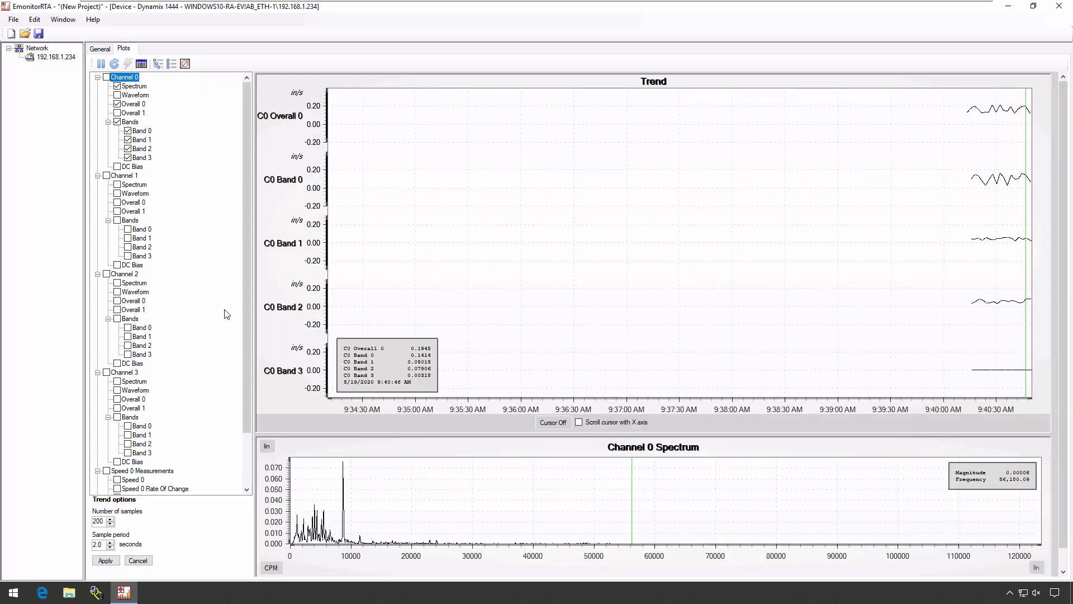
left_click(117, 95)
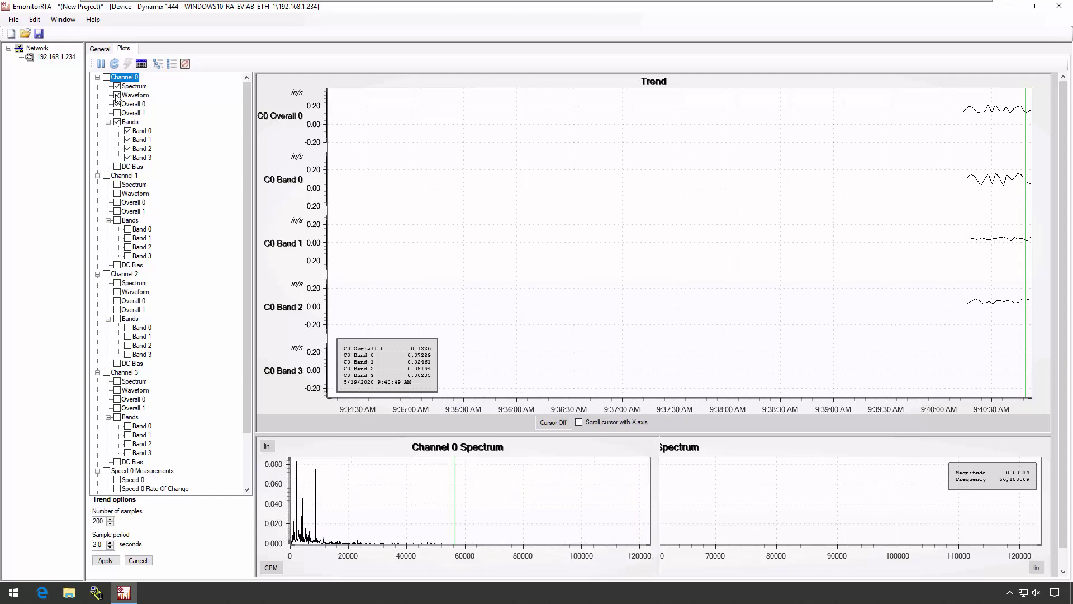
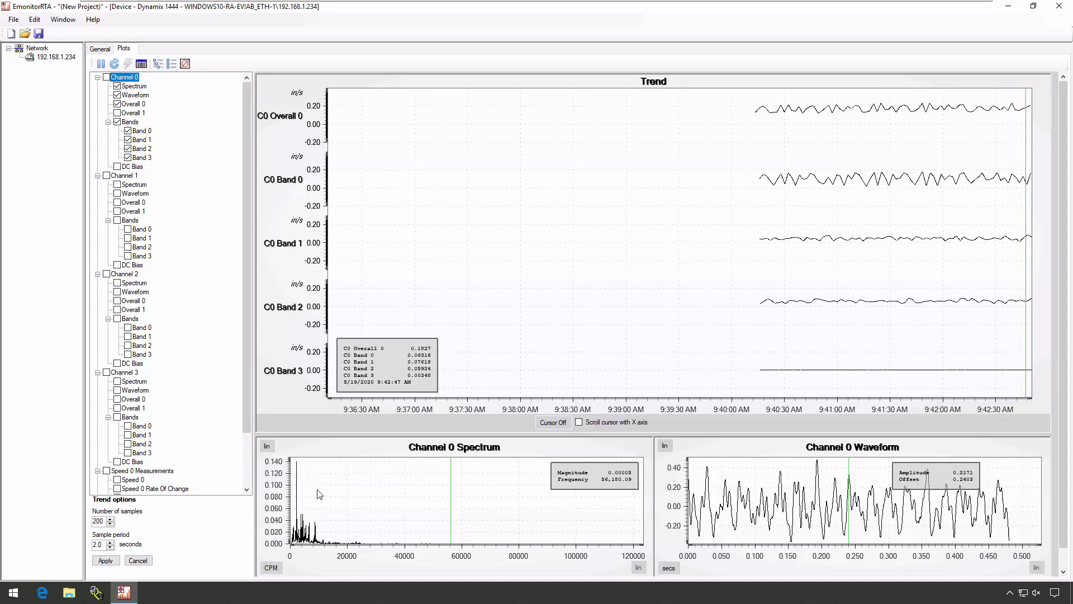
Pause live updating and, in a demand data configuration, exclude the waveform and FFT measurements of Channels 1, 2 and 3
left_click(101, 66)
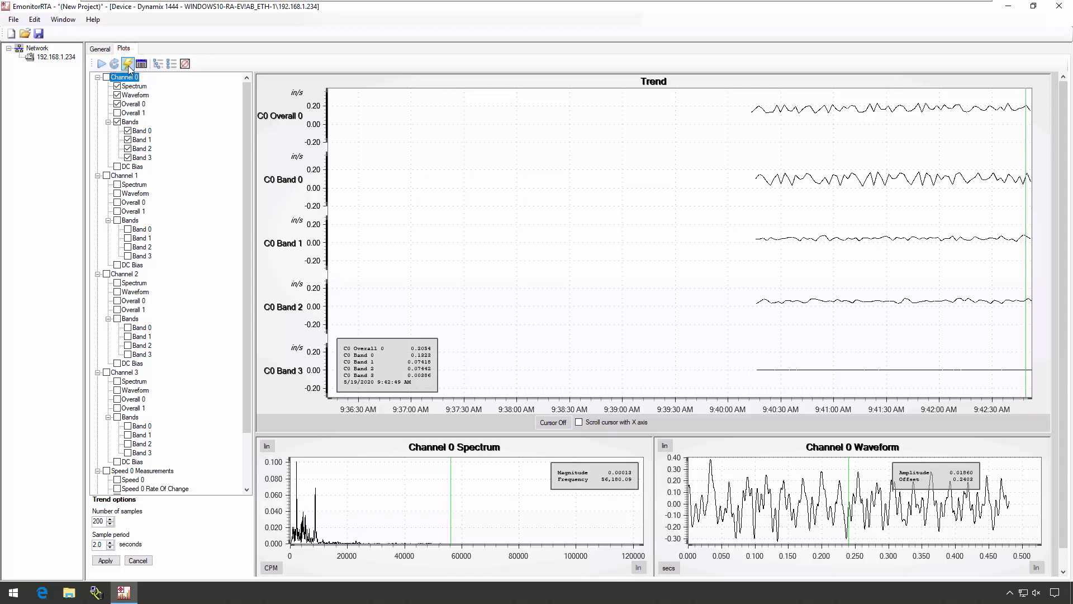
left_click(128, 65)
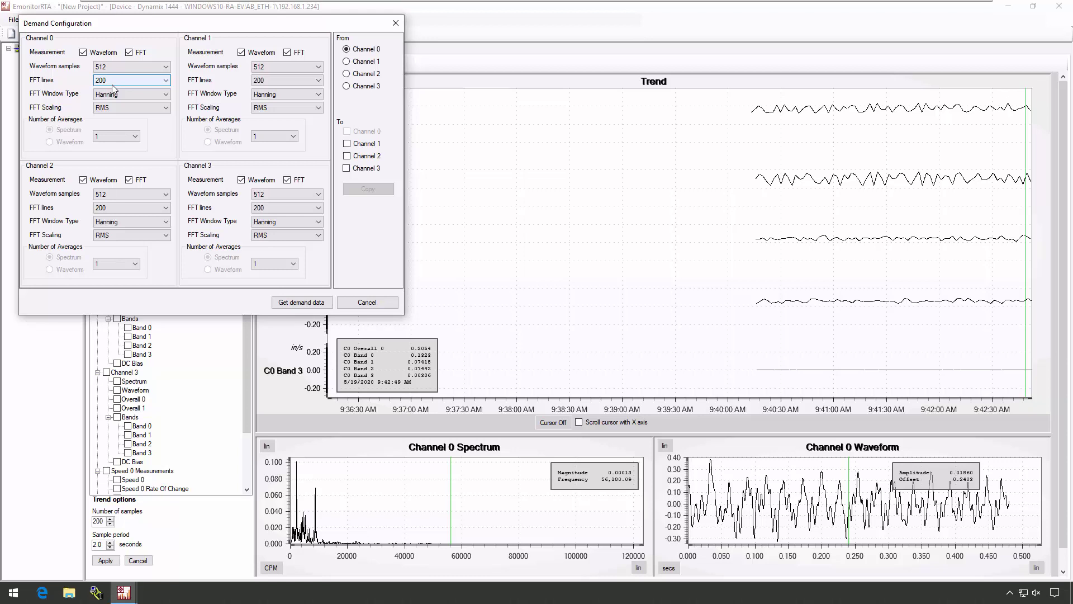
left_click(241, 52)
left_click(286, 52)
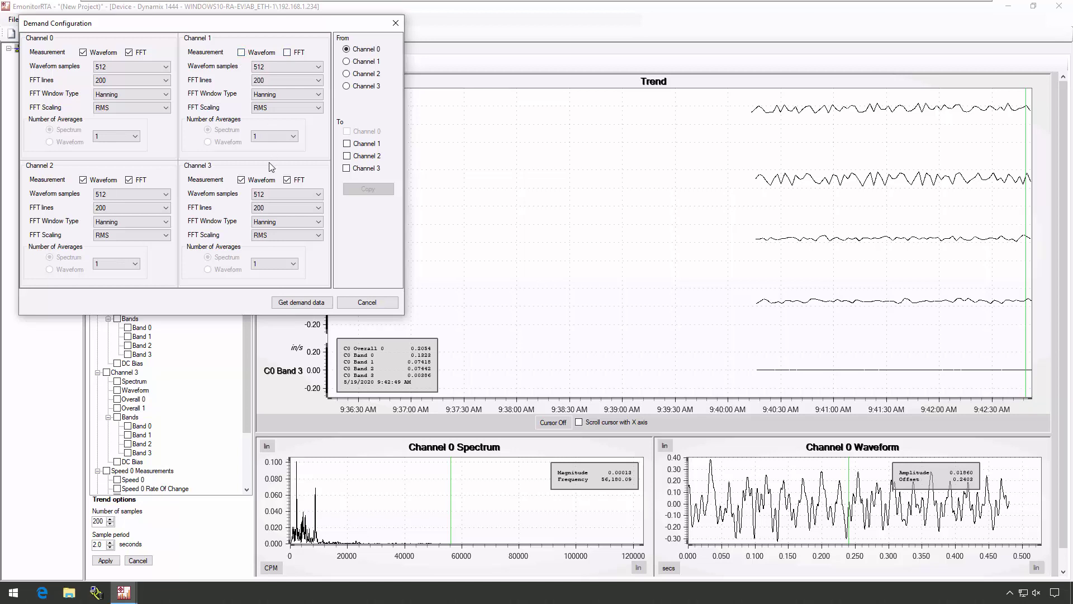
left_click(287, 179)
left_click(241, 180)
left_click(128, 180)
left_click(83, 180)
Get Channel 0 demand data with 4096 waveform samples, 12800 FFT lines and Peak FFT scaling
left_click(129, 66)
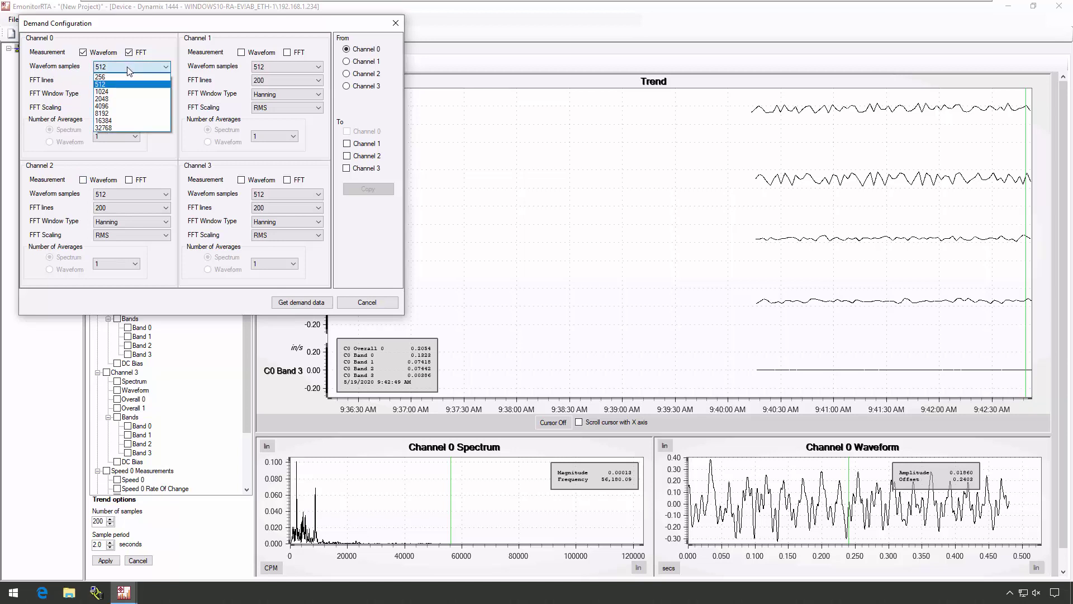
left_click(121, 106)
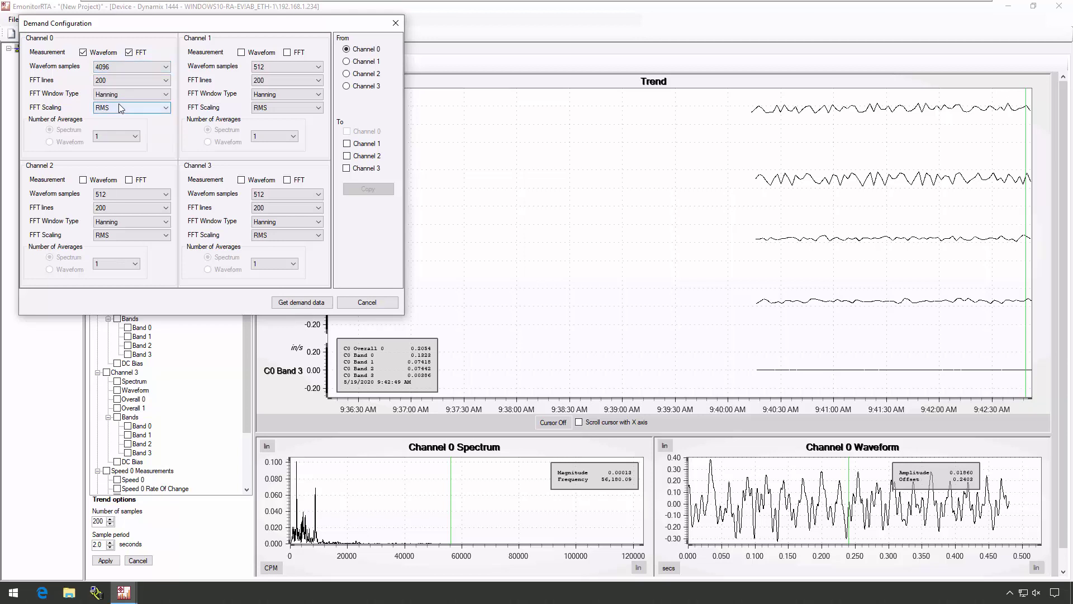
left_click(127, 81)
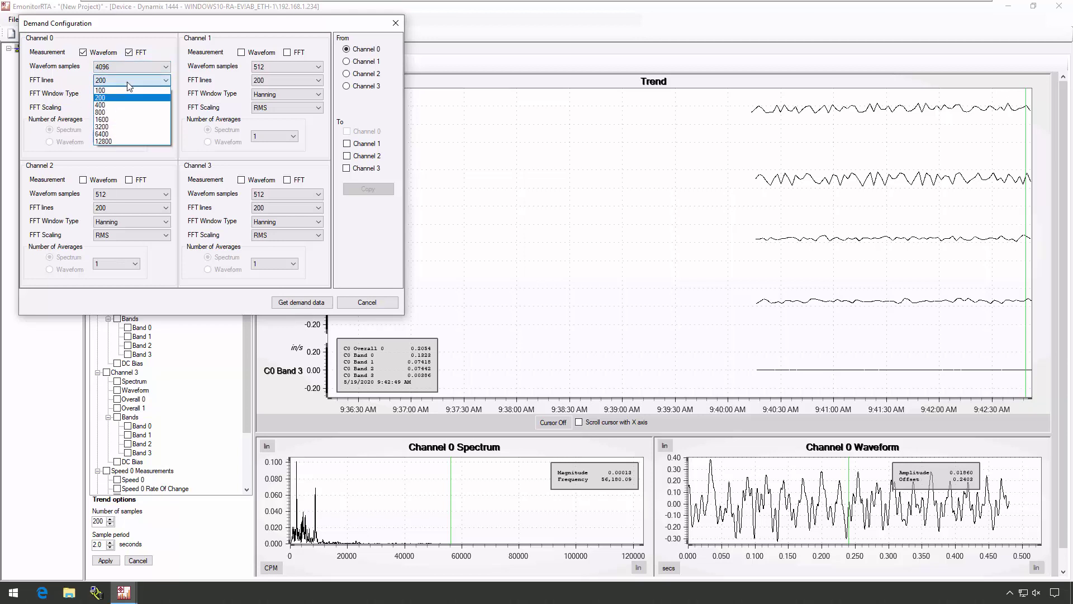
left_click(126, 142)
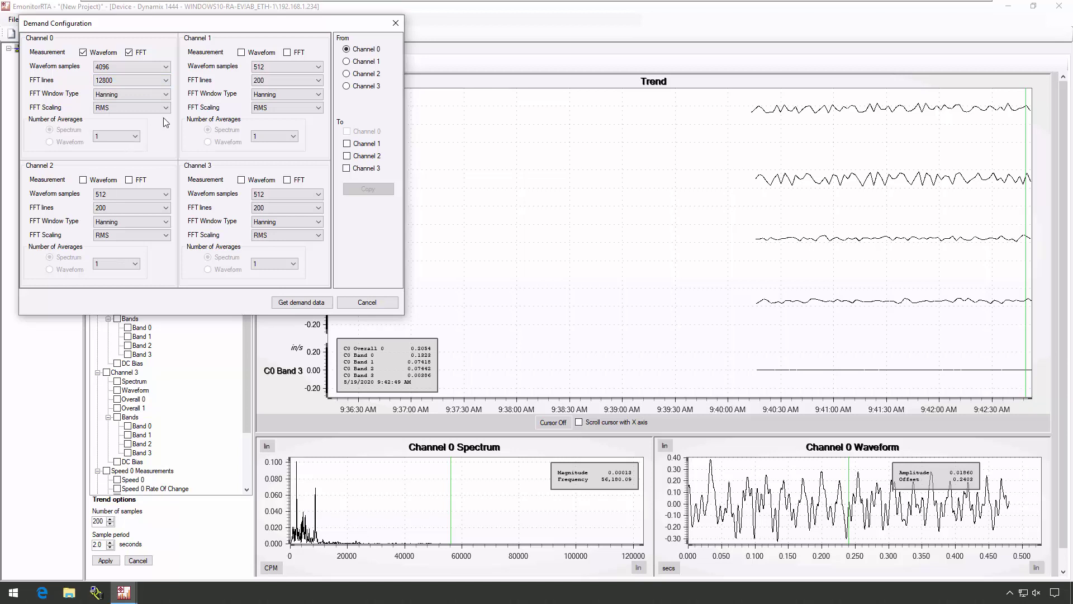
left_click(140, 108)
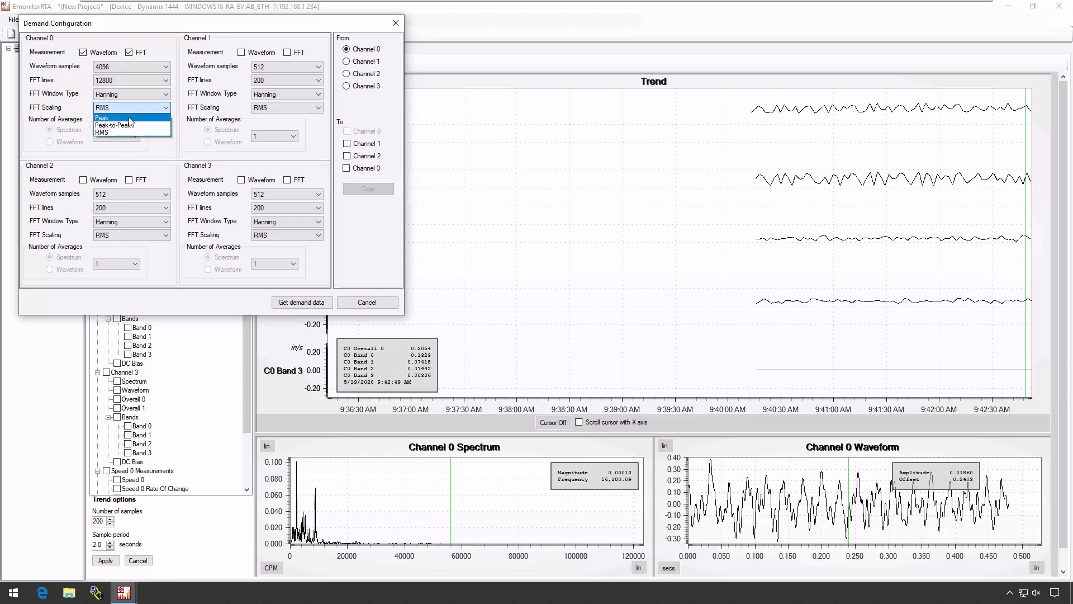
left_click(131, 117)
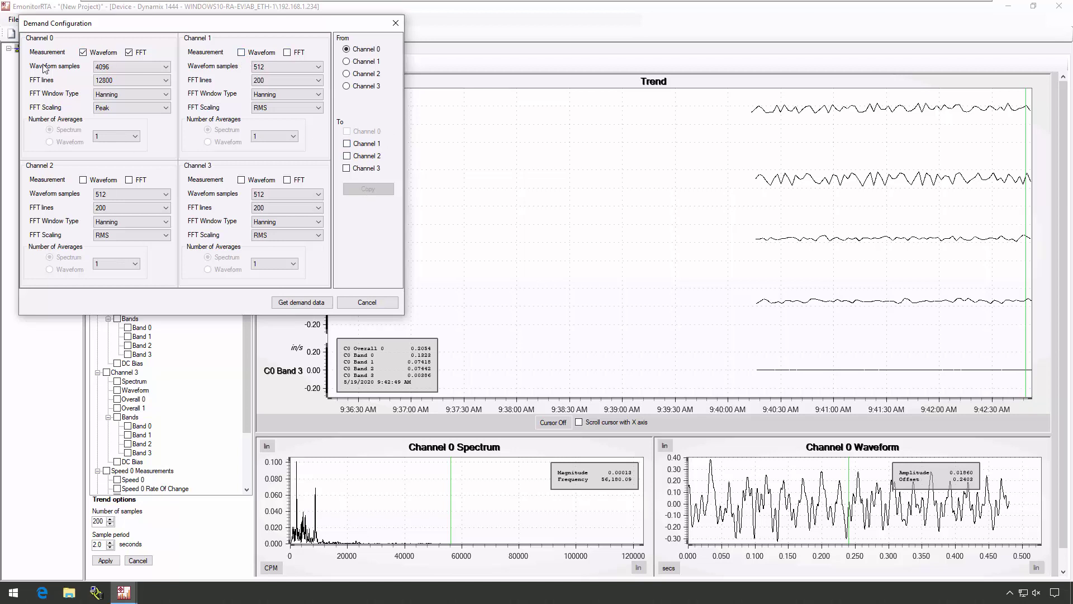
left_click(292, 304)
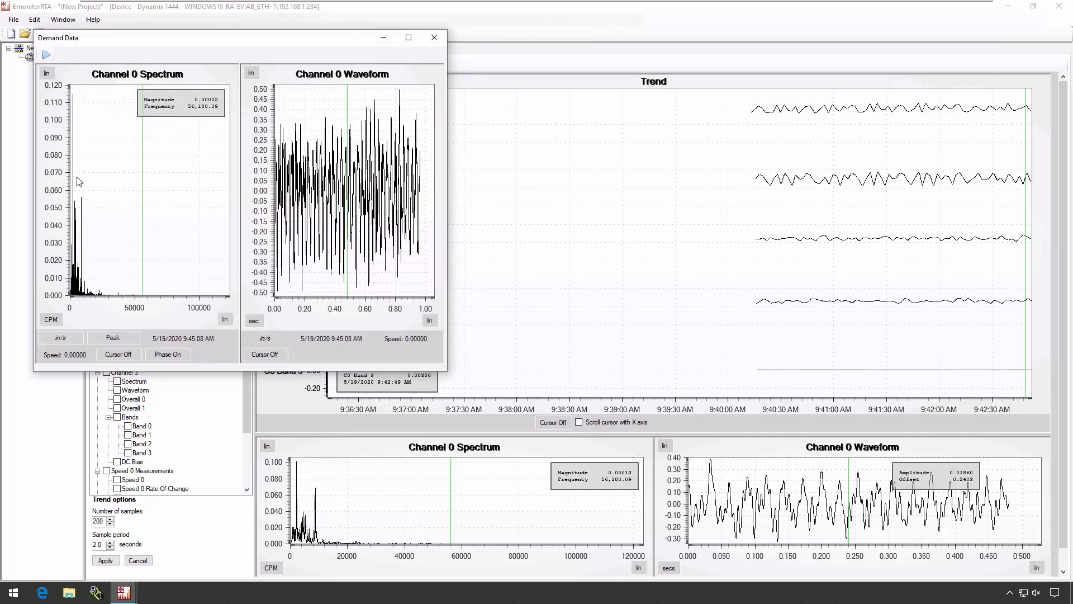
Maximize the Demand Data window and zoom the Channel 0 spectrum in on frequencies up to about 29,000 CPM
left_click(409, 37)
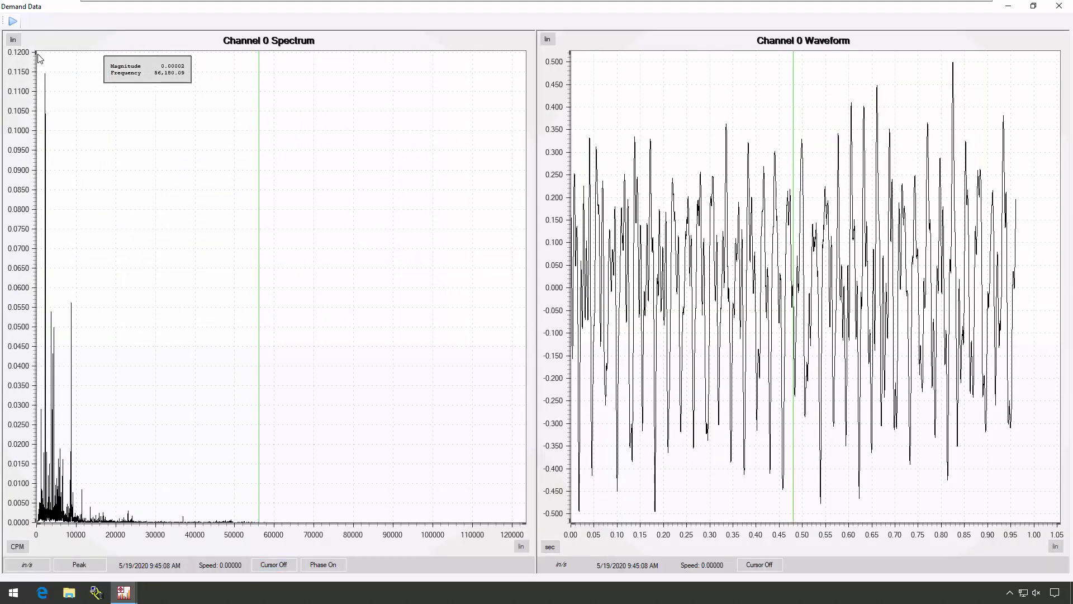
left_click_drag(37, 52, 153, 549)
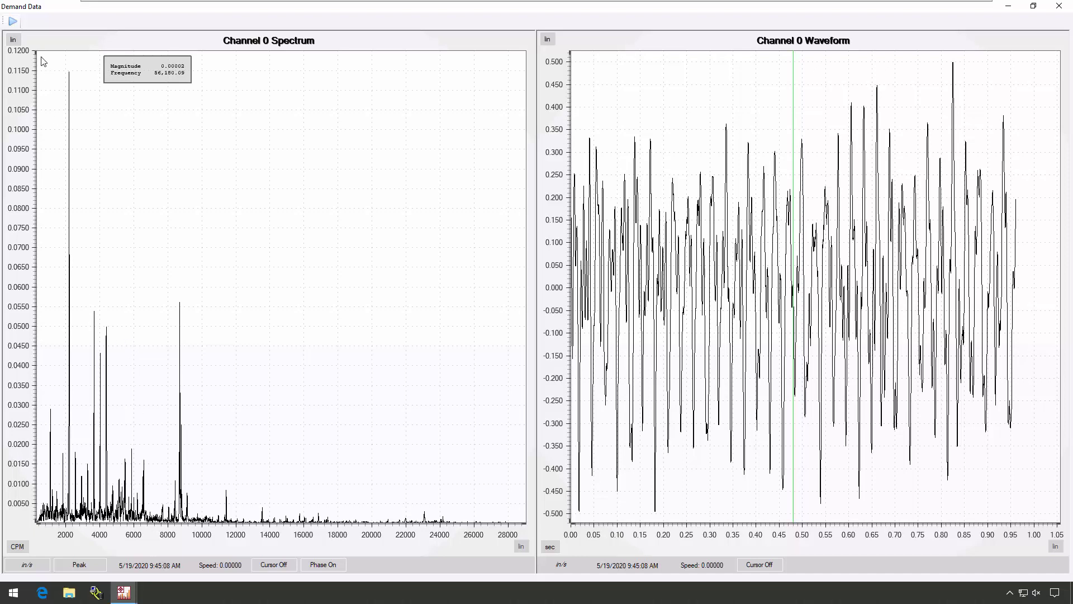
Collect a fresh set of Channel 0 spectrum and waveform demand data, and close the Demand Data window
left_click_drag(40, 58, 235, 536)
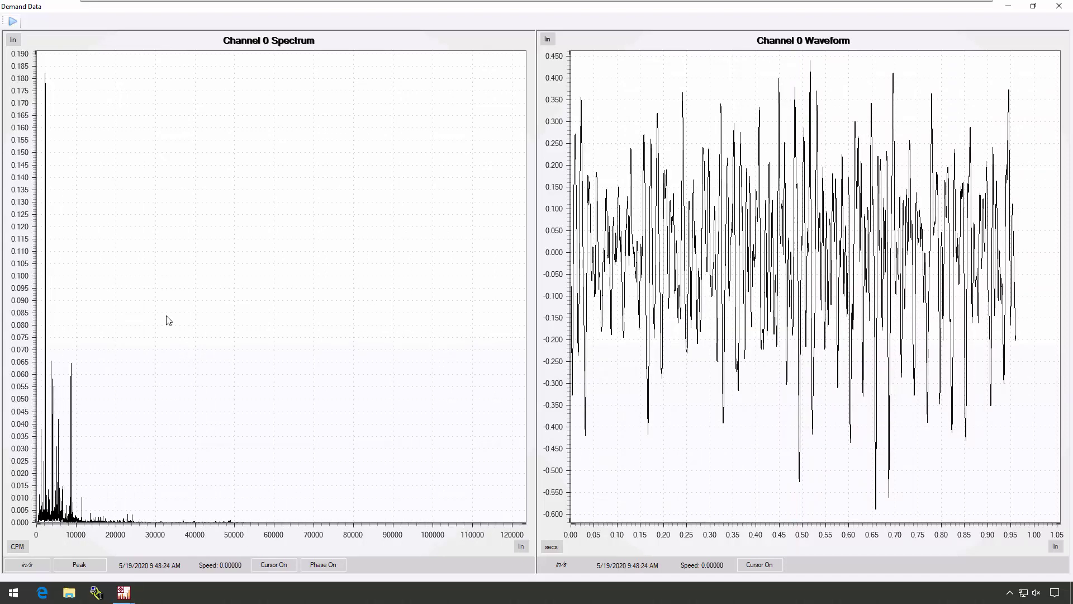
left_click(12, 22)
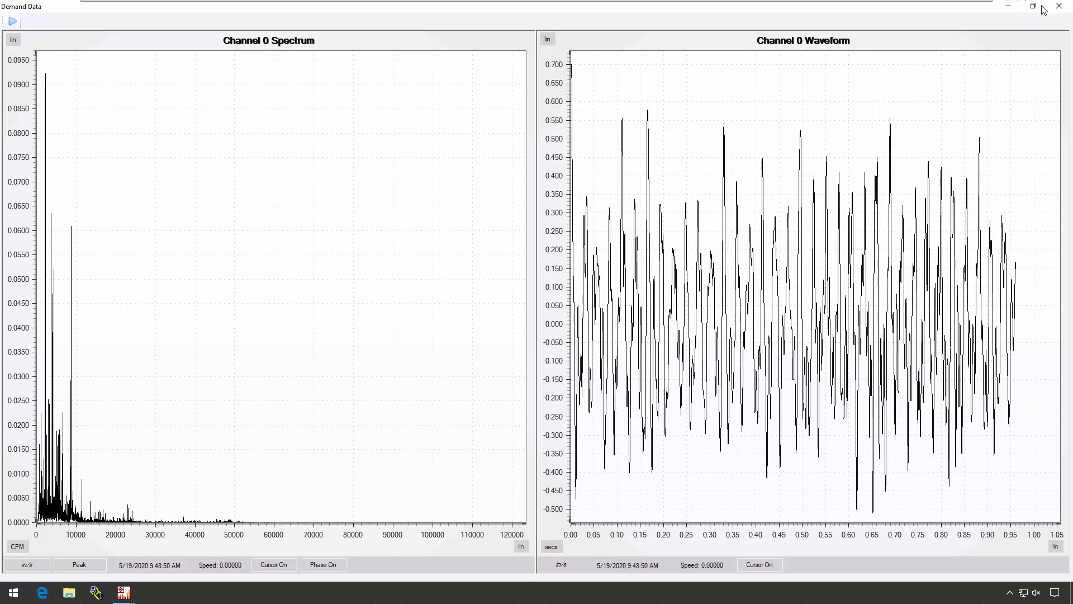
left_click(1066, 9)
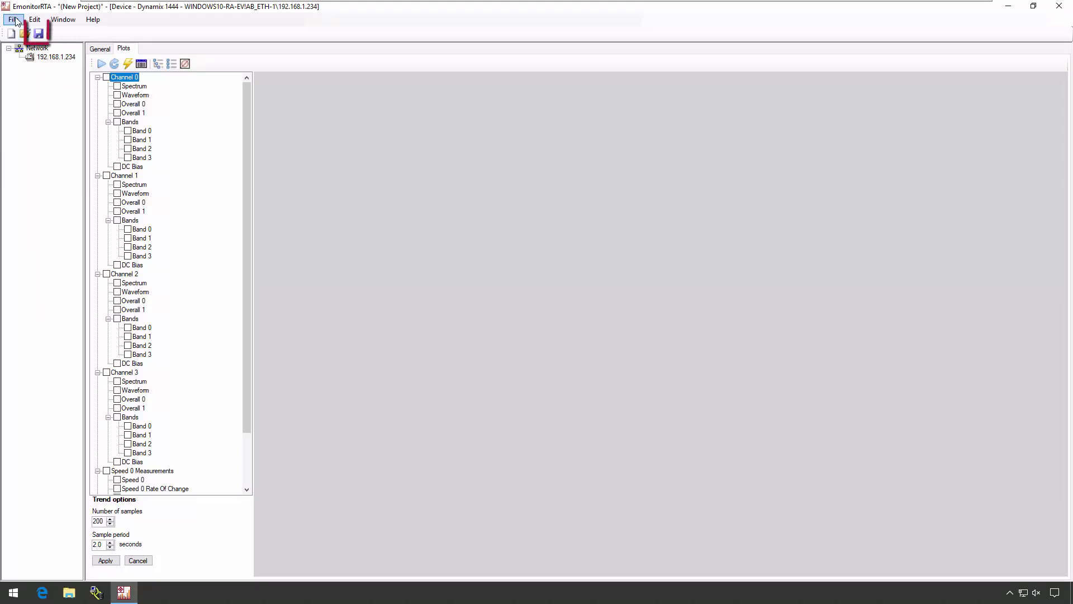
Start saving the current project as an Emonitor file in the Devices folder, and cancel without saving
left_click(42, 36)
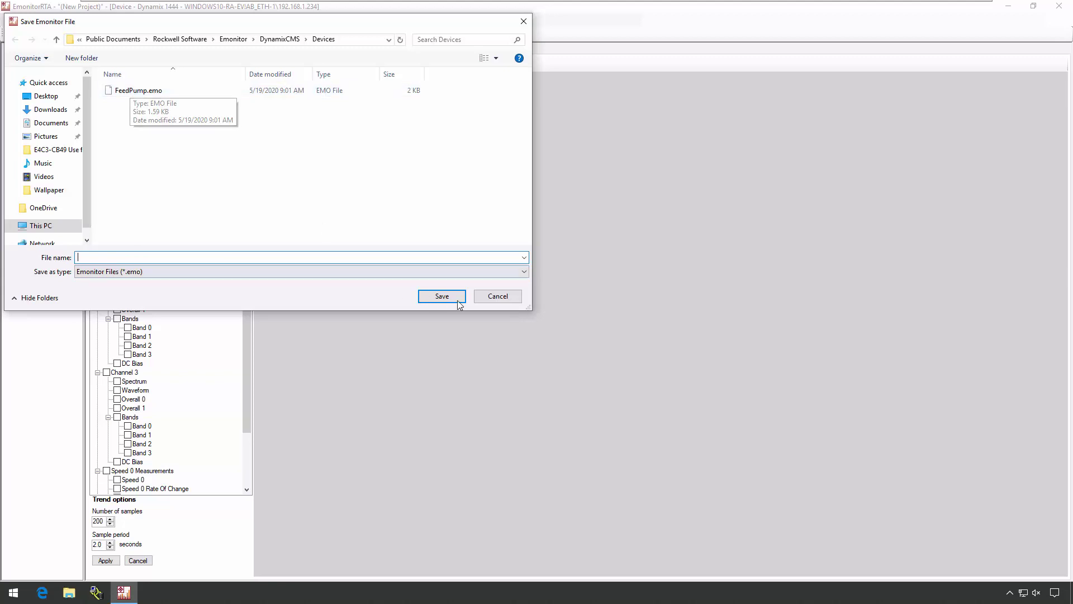
left_click(503, 298)
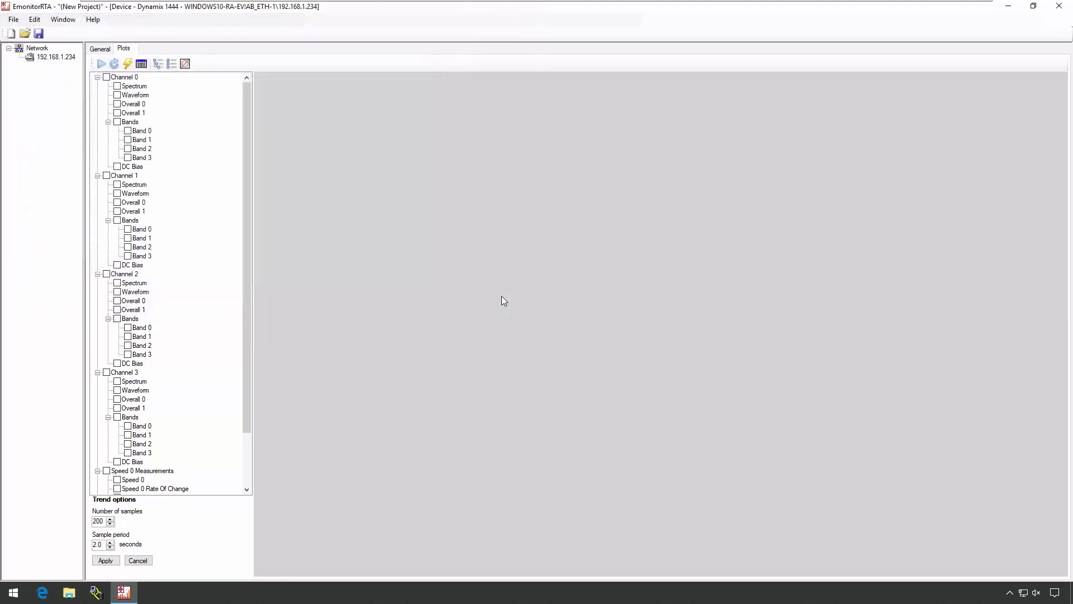
Open the recently used project file FeedPump.emo, discarding the unsaved changes to the current project
left_click(13, 20)
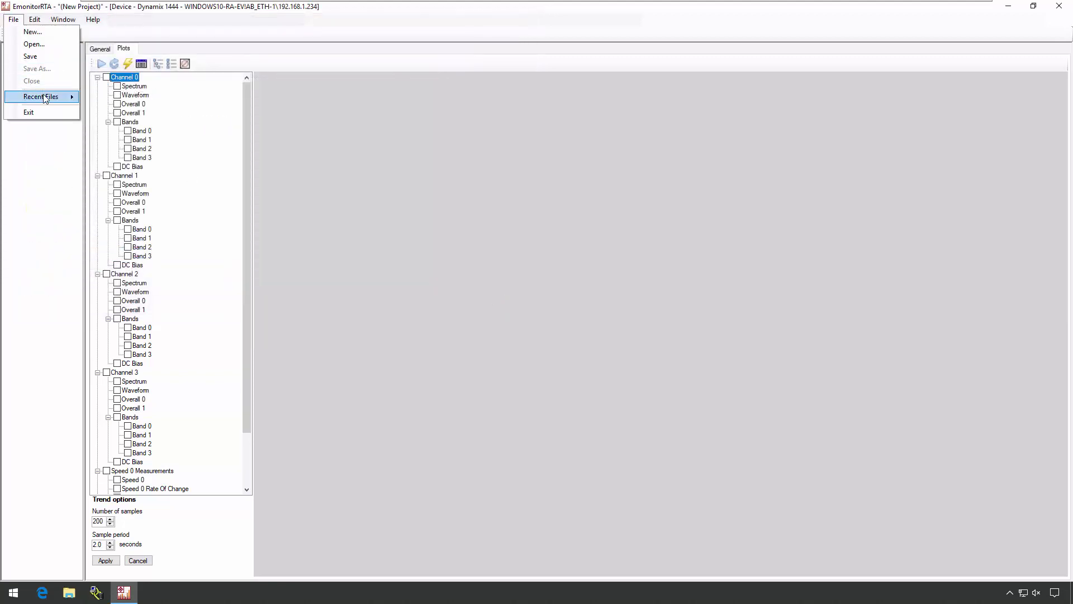
mouse_move(45, 99)
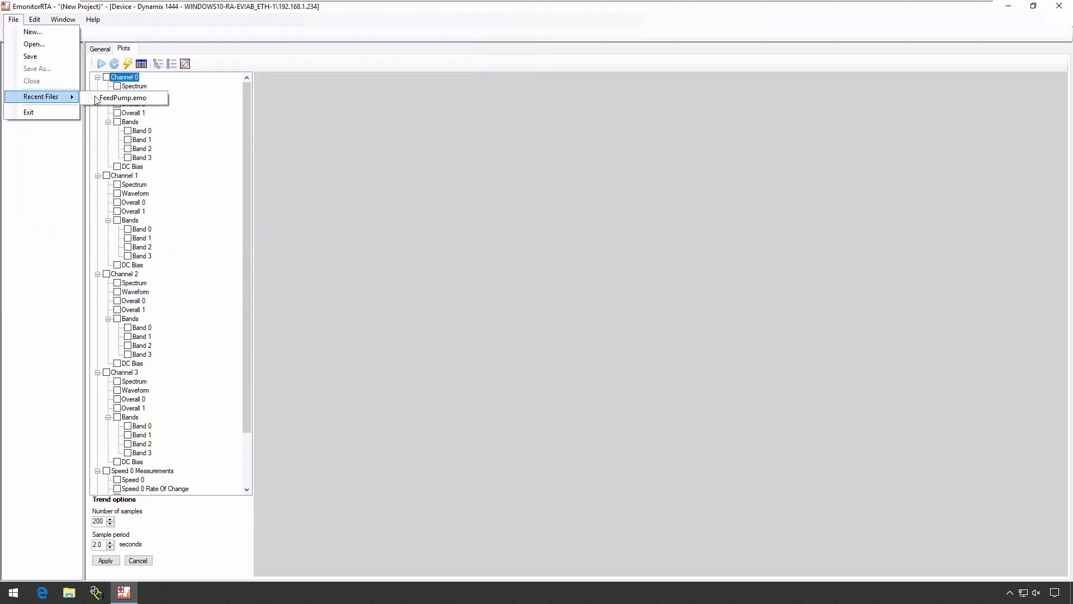
left_click(125, 100)
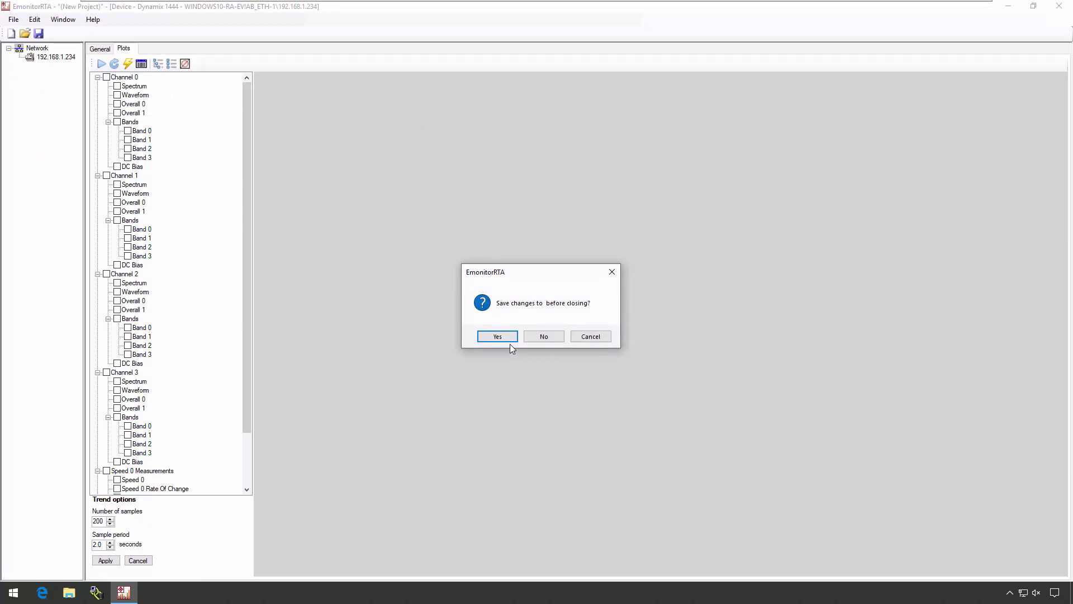
left_click(550, 338)
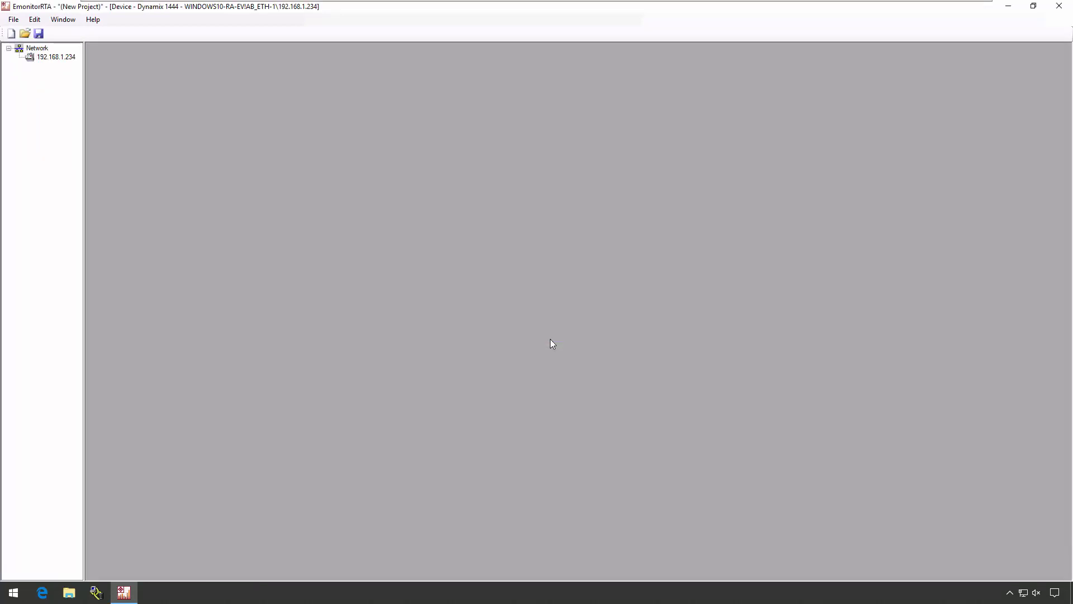